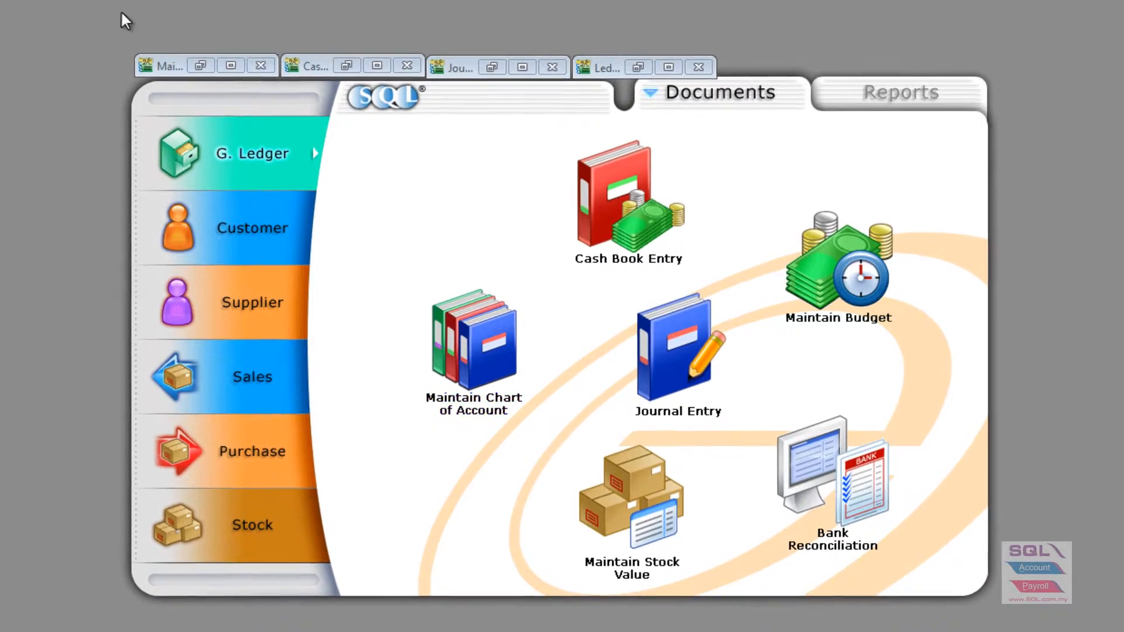
Step: Restore the Maintain Account list and review the tax code choices for the PRINTING account
left_click(199, 68)
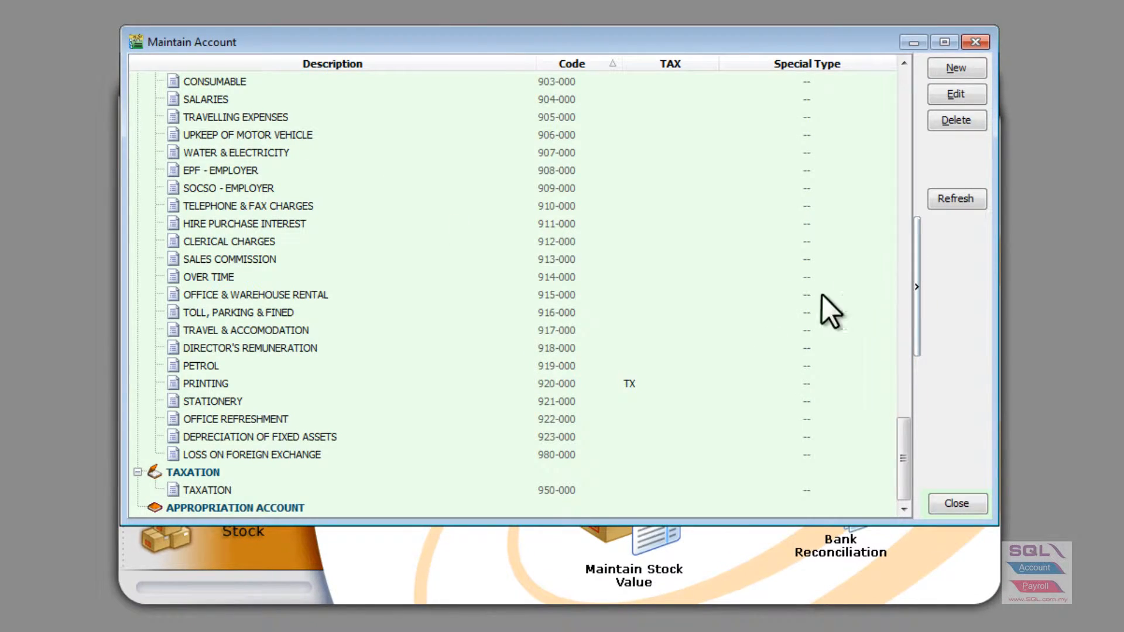
double_click(584, 383)
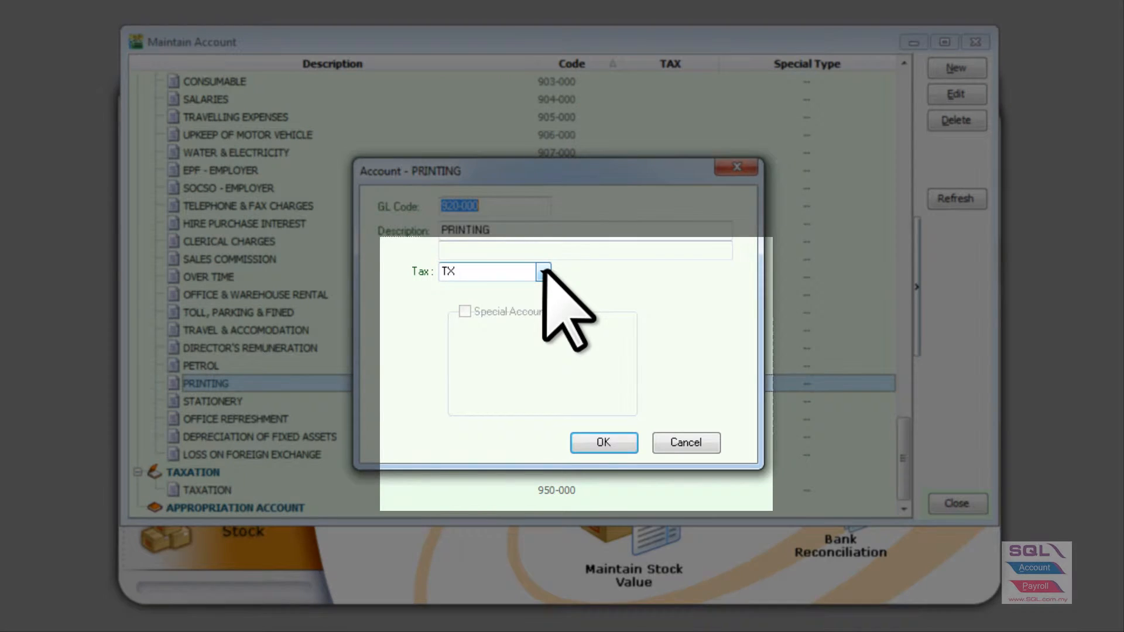
left_click(543, 272)
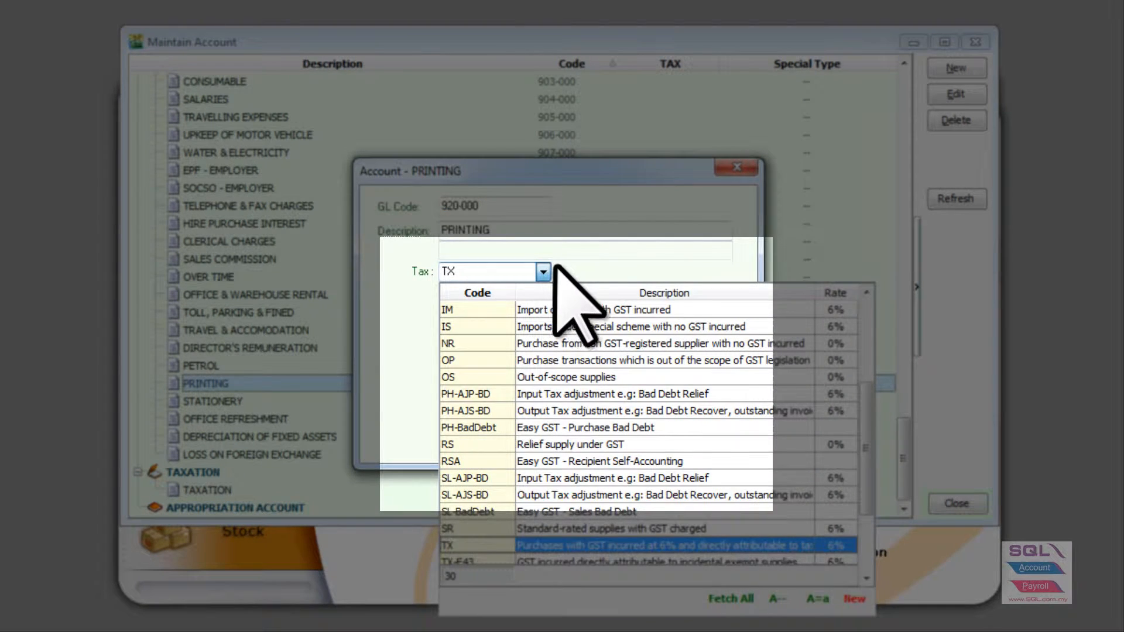
left_click(563, 261)
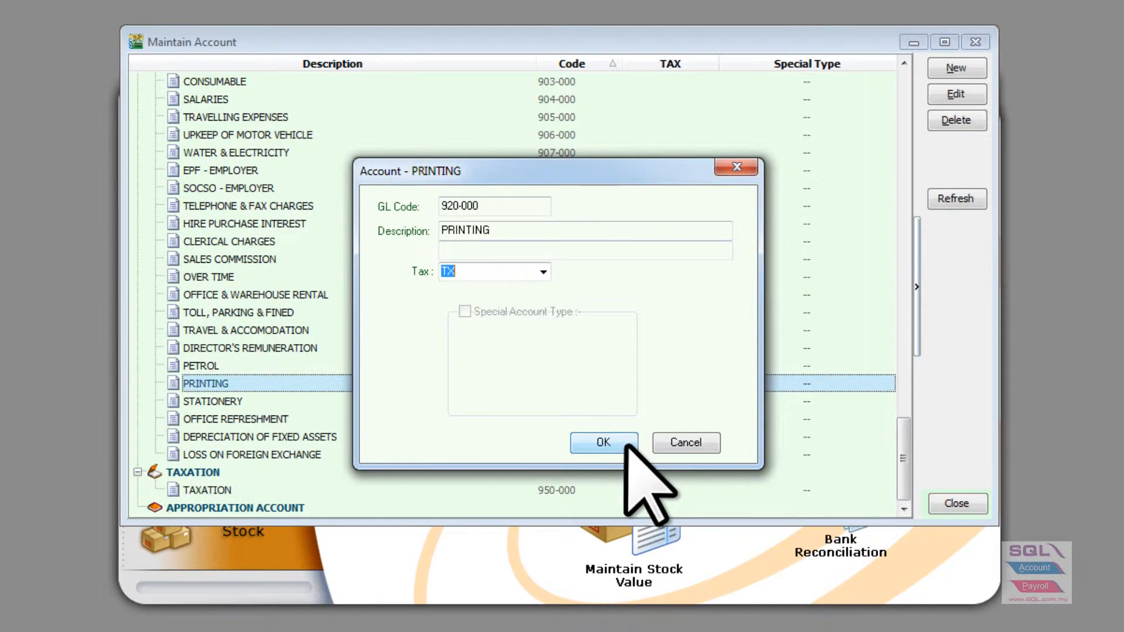
left_click(625, 445)
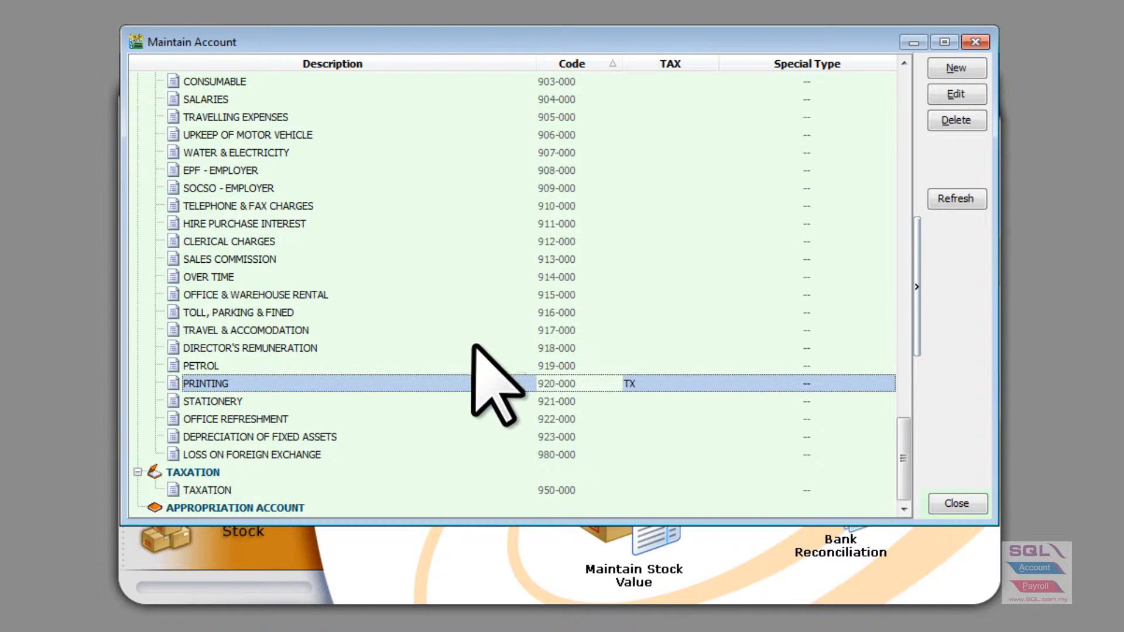
Step: Preset tax code SR on the SALES account in the chart of accounts
left_click(473, 348)
scroll(473, 349, "up", 9)
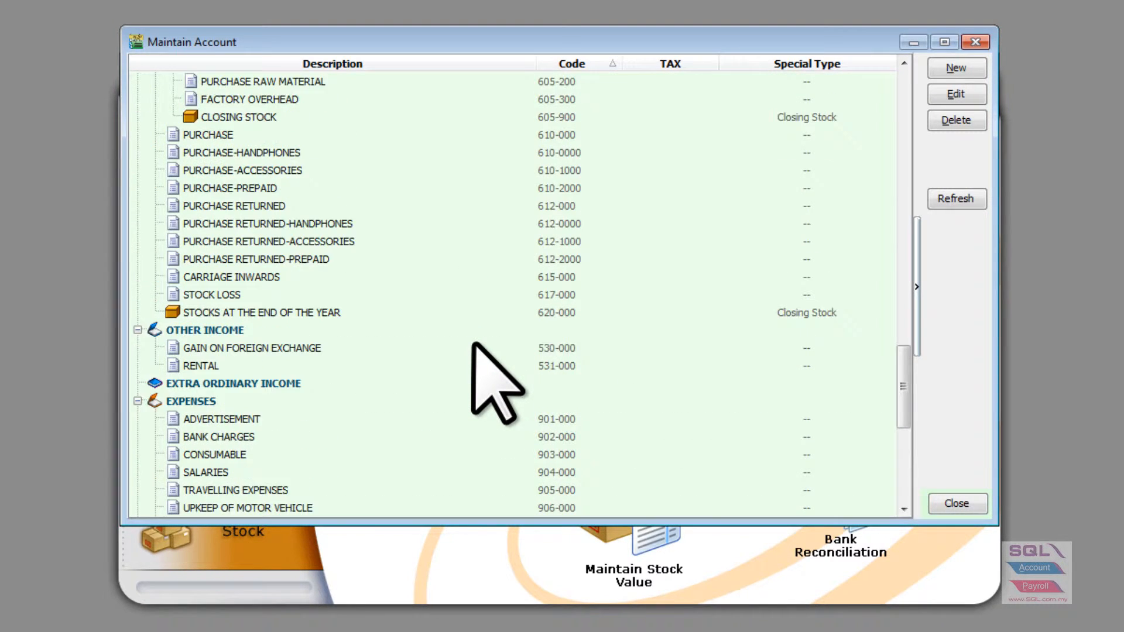
scroll(473, 345, "up", 6)
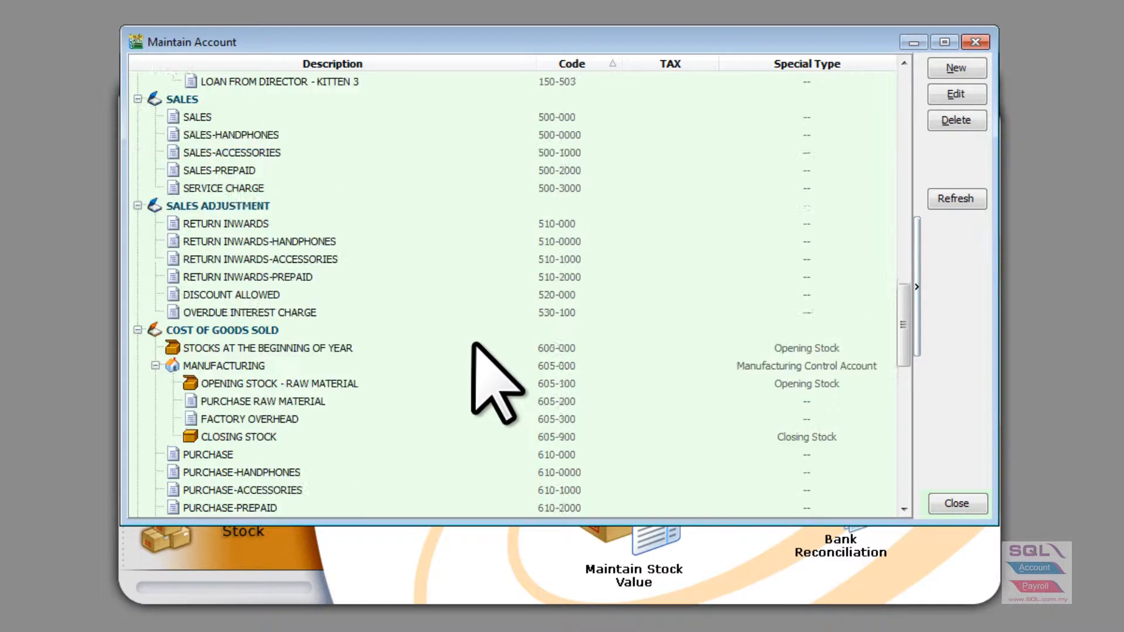
left_click(416, 224)
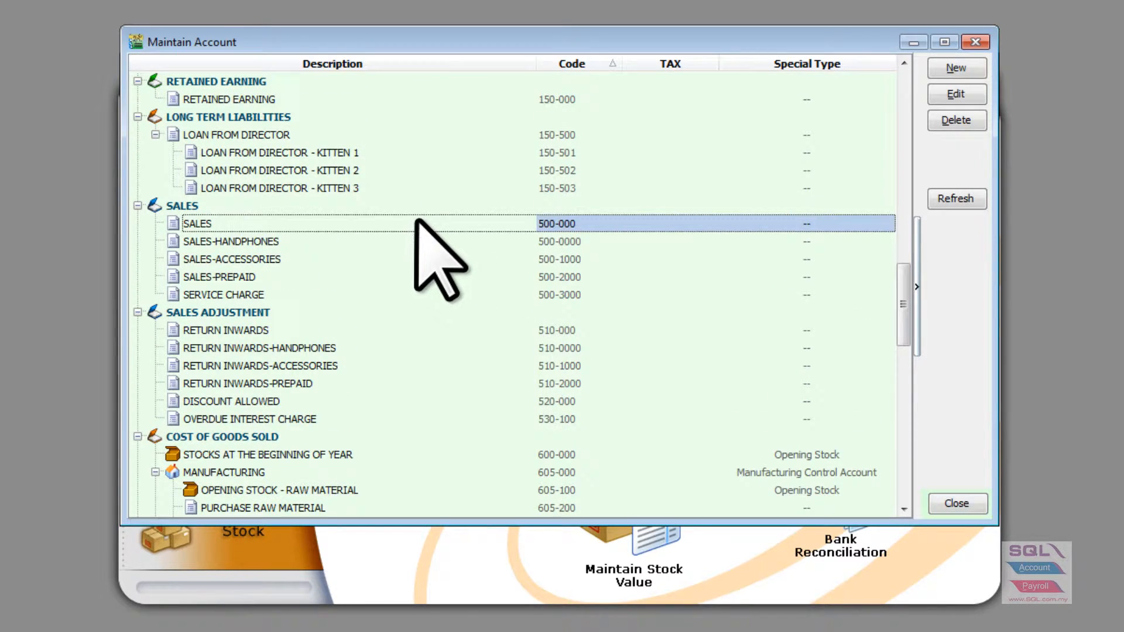
double_click(415, 223)
left_click(543, 271)
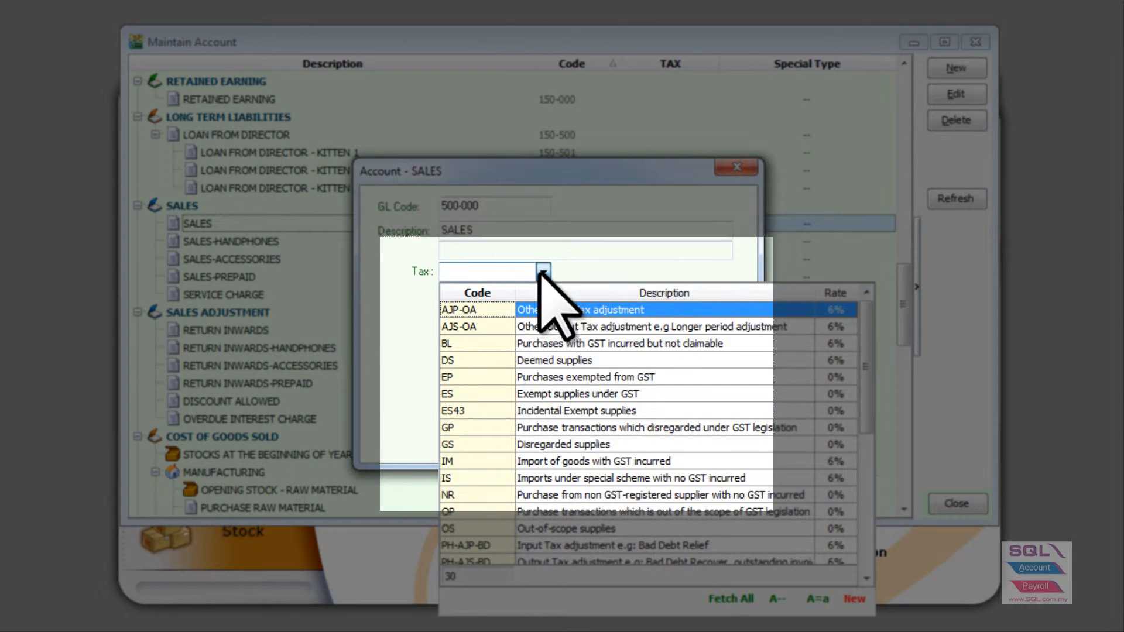
type("sr")
left_click(483, 309)
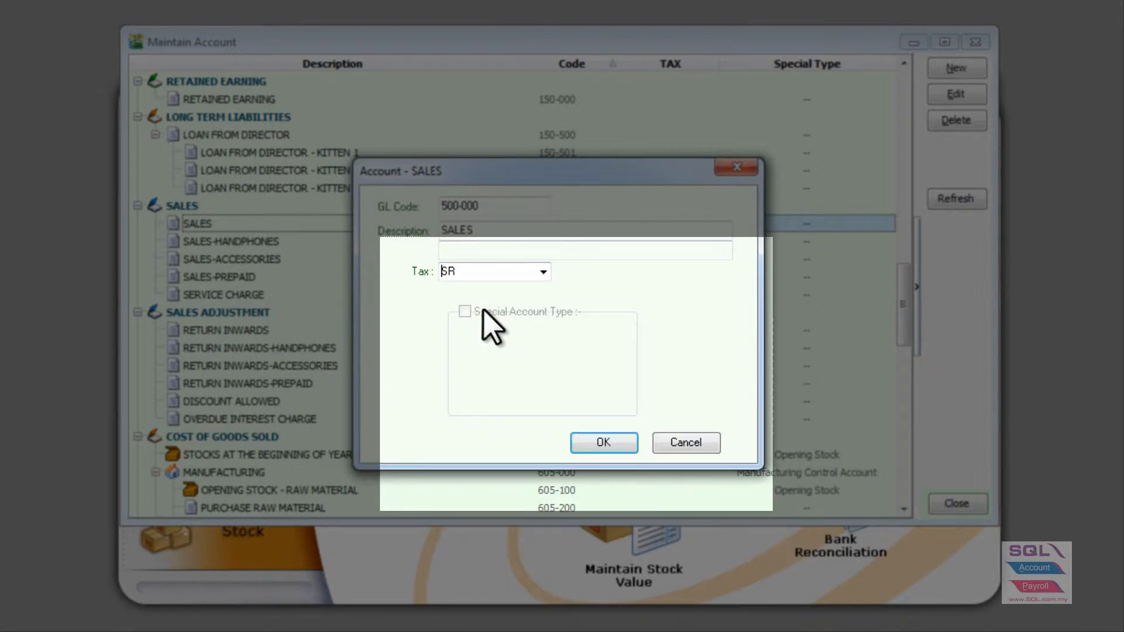
left_click(584, 441)
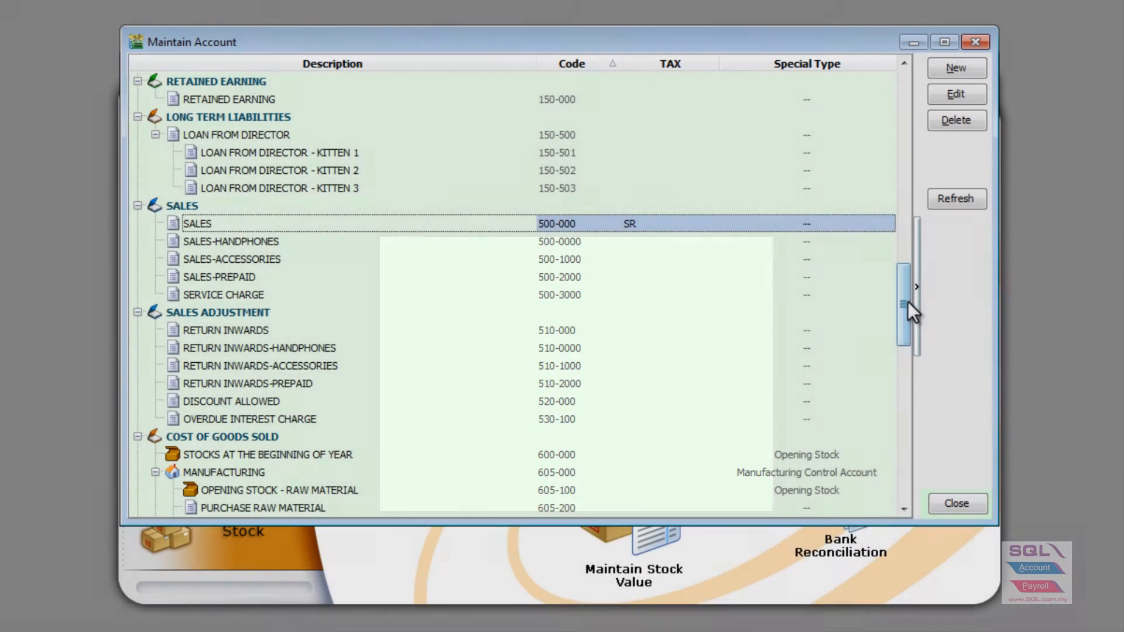
Step: Check the tax setting of the STATIONERY expense account and minimize the account list
left_click_drag(908, 306, 933, 475)
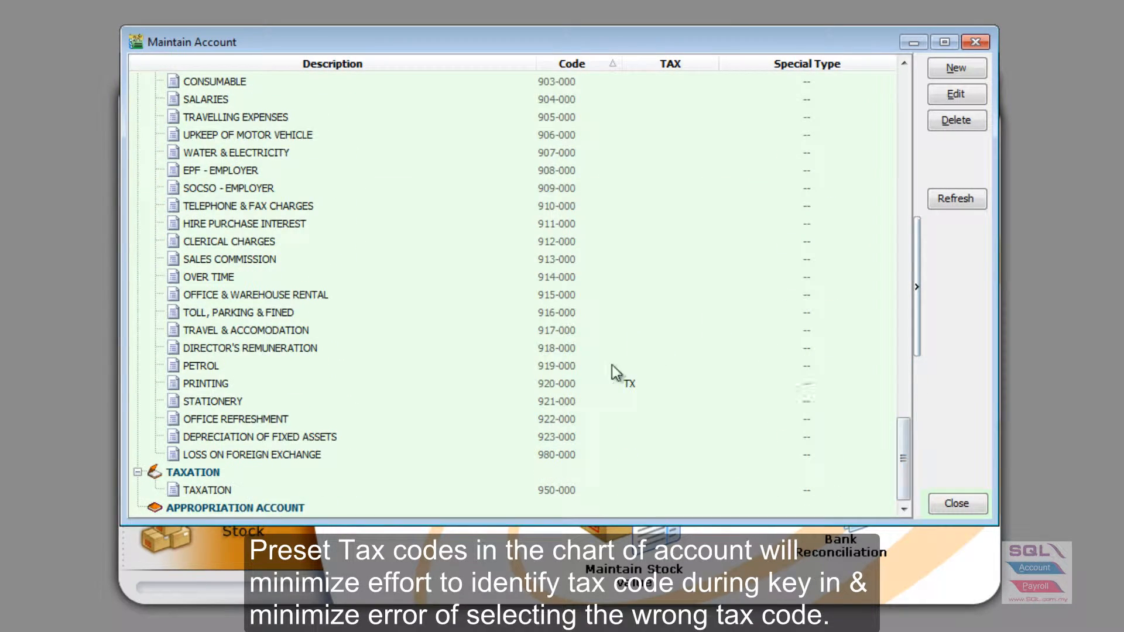
left_click(595, 402)
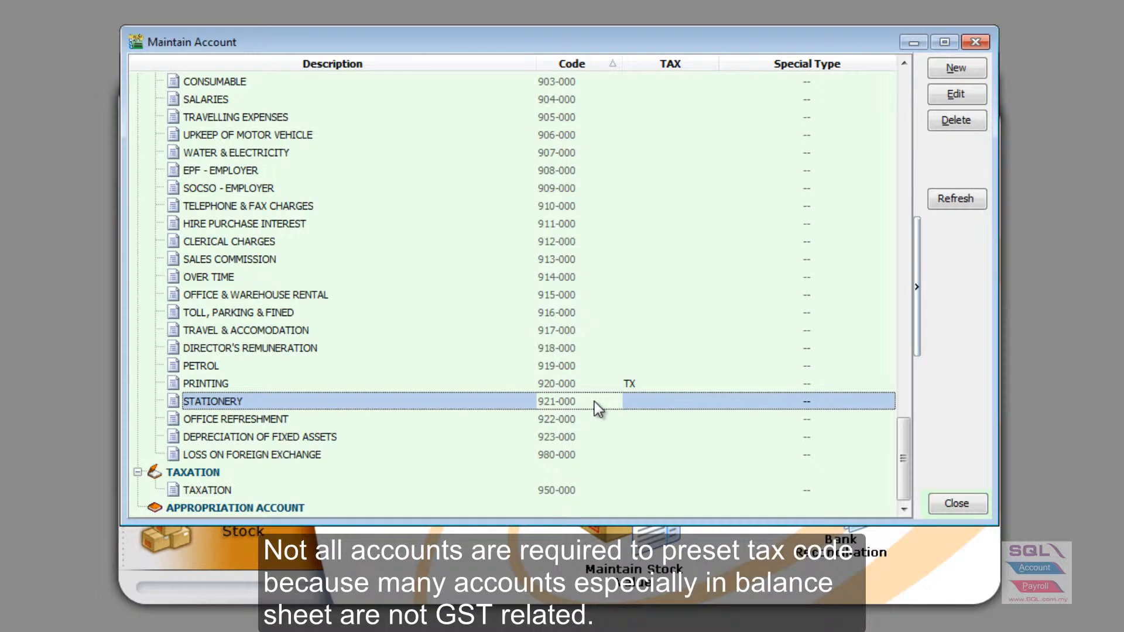
double_click(595, 402)
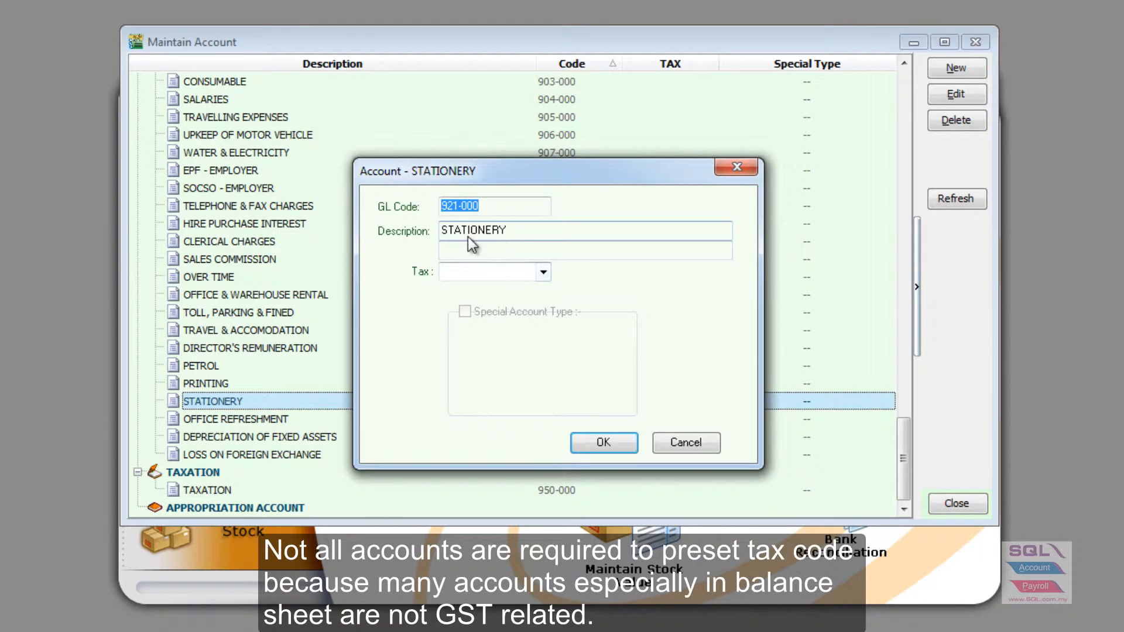
left_click(603, 442)
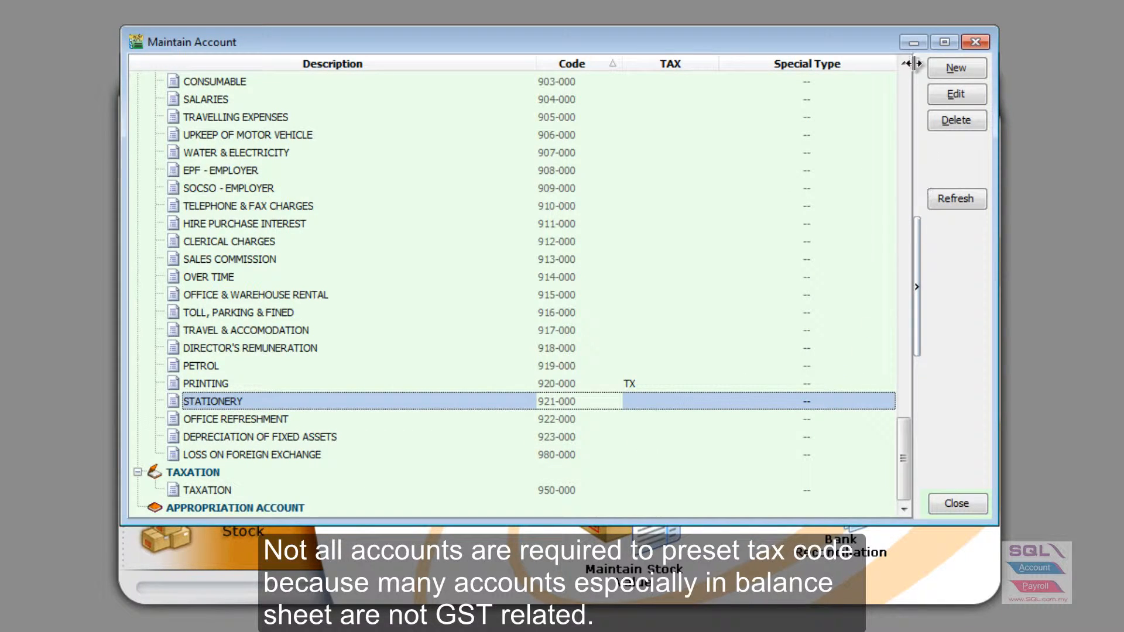
left_click(913, 42)
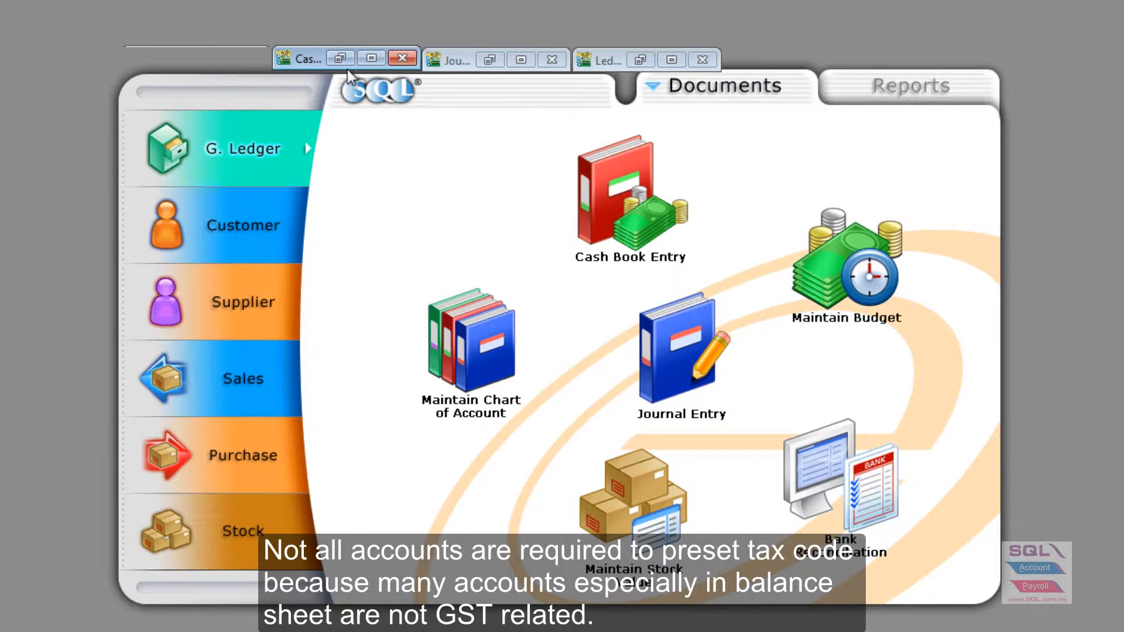
Step: Restore the Cash Book Entry payment voucher and add a PRINTING detail line with an amount of 100
left_click(339, 58)
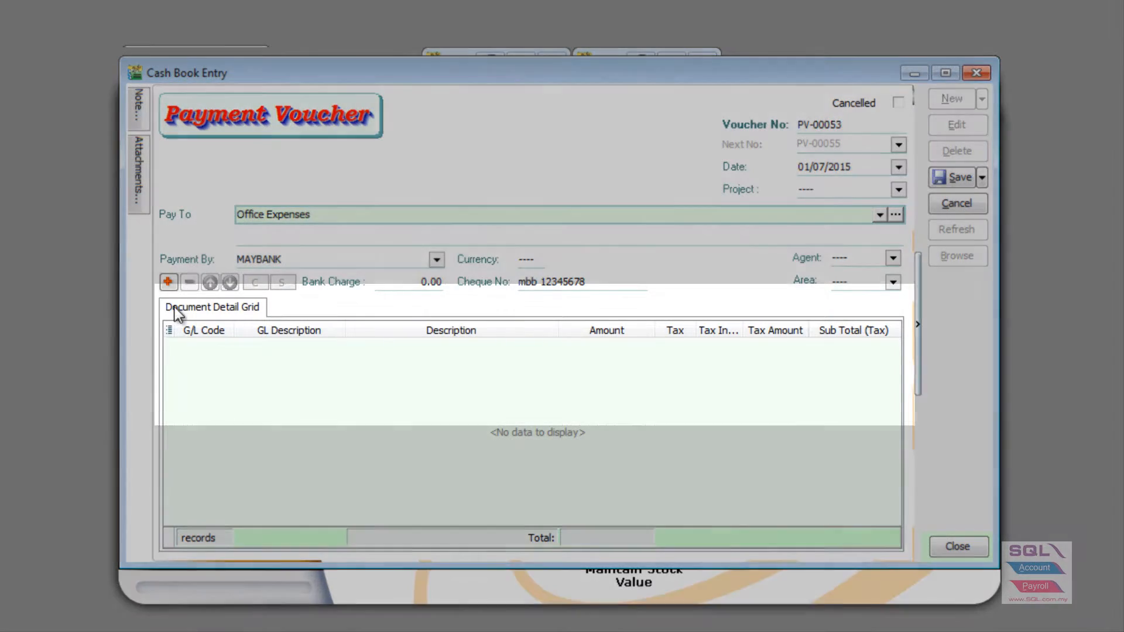
left_click(168, 283)
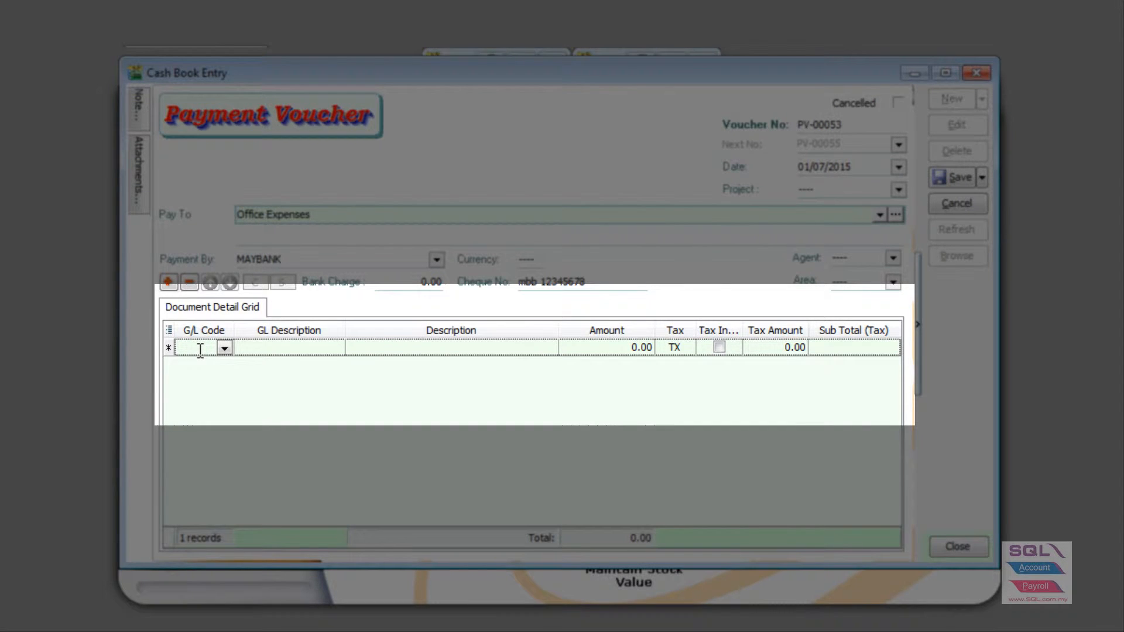
type("pr")
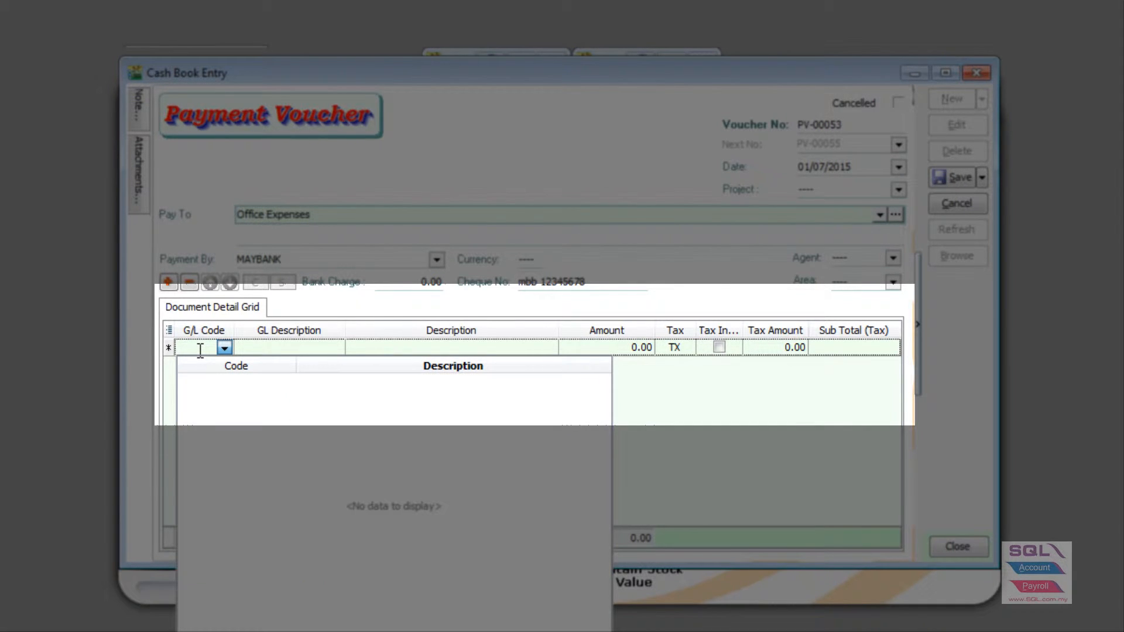
key("Return")
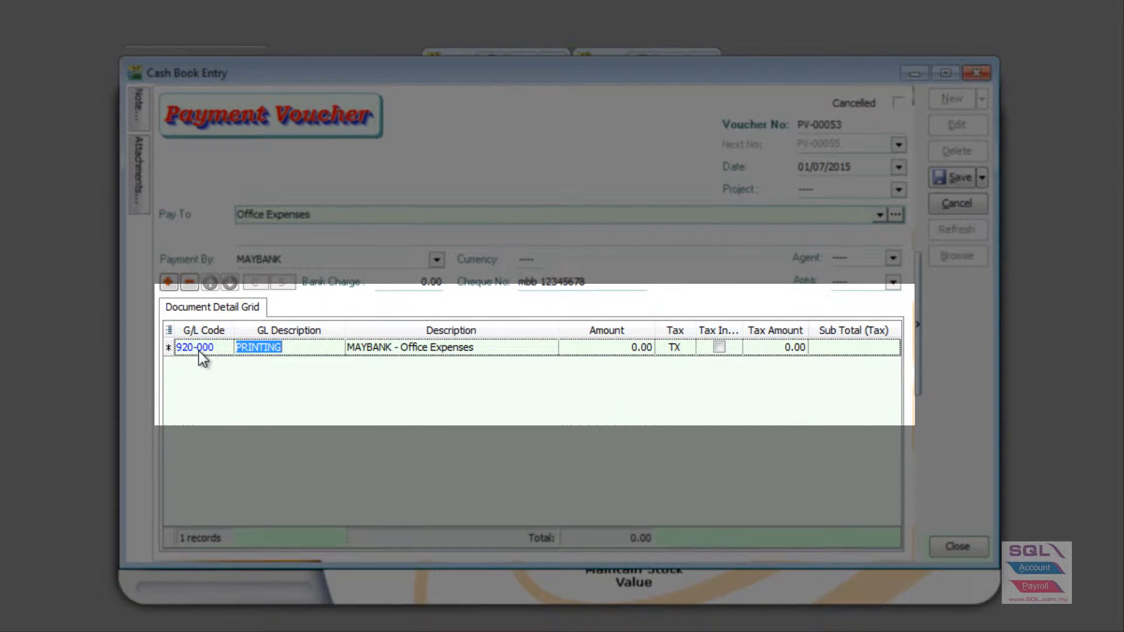
key("Tab")
key("Tab")
type("1")
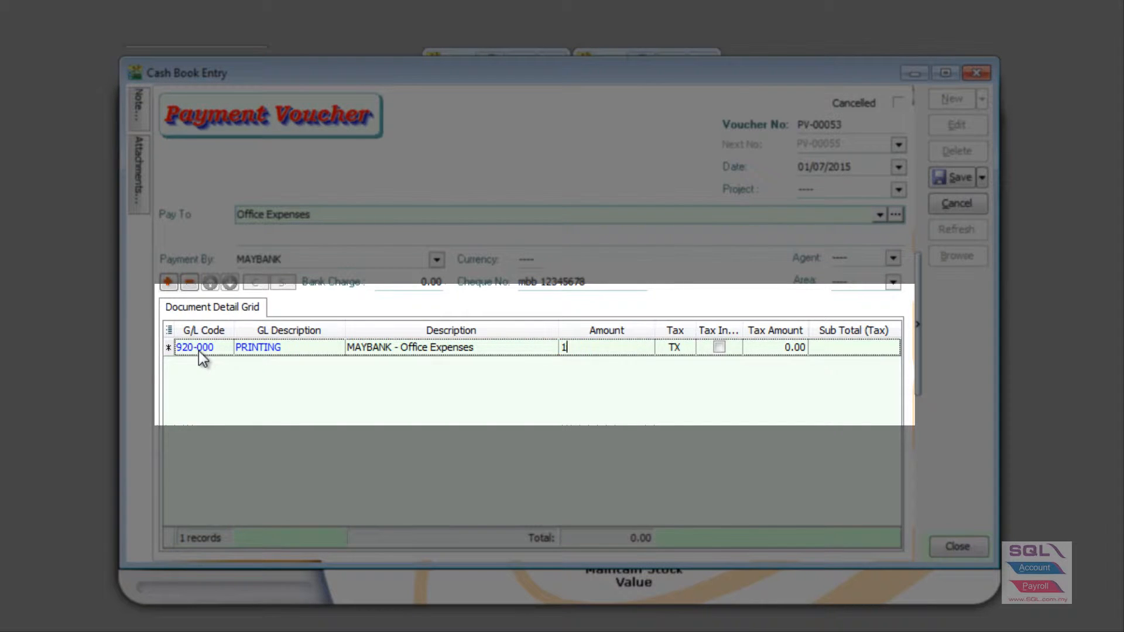
type("00")
key("Tab")
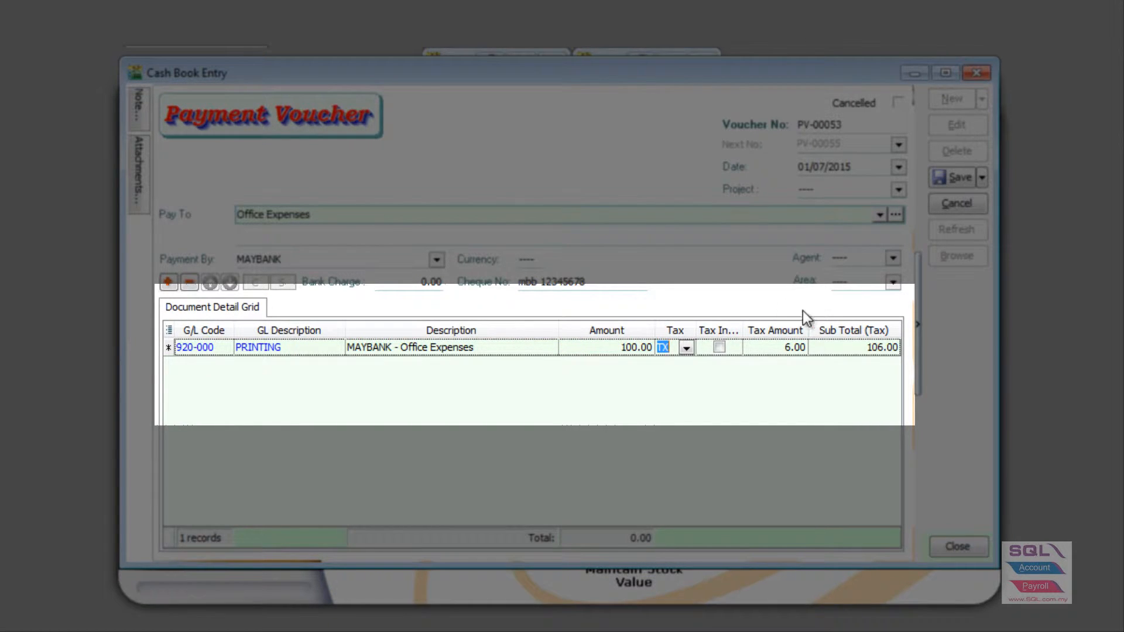
left_click(788, 349)
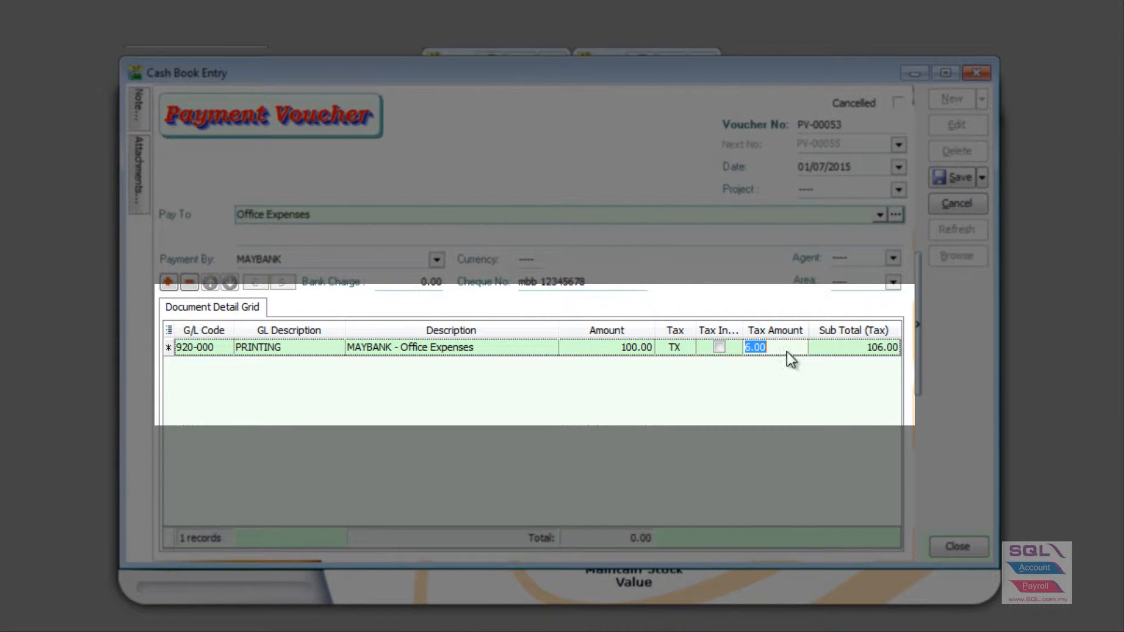
Step: Add a STATIONERY detail line with an amount of 100 and tax code TX to the payment voucher
key("Tab")
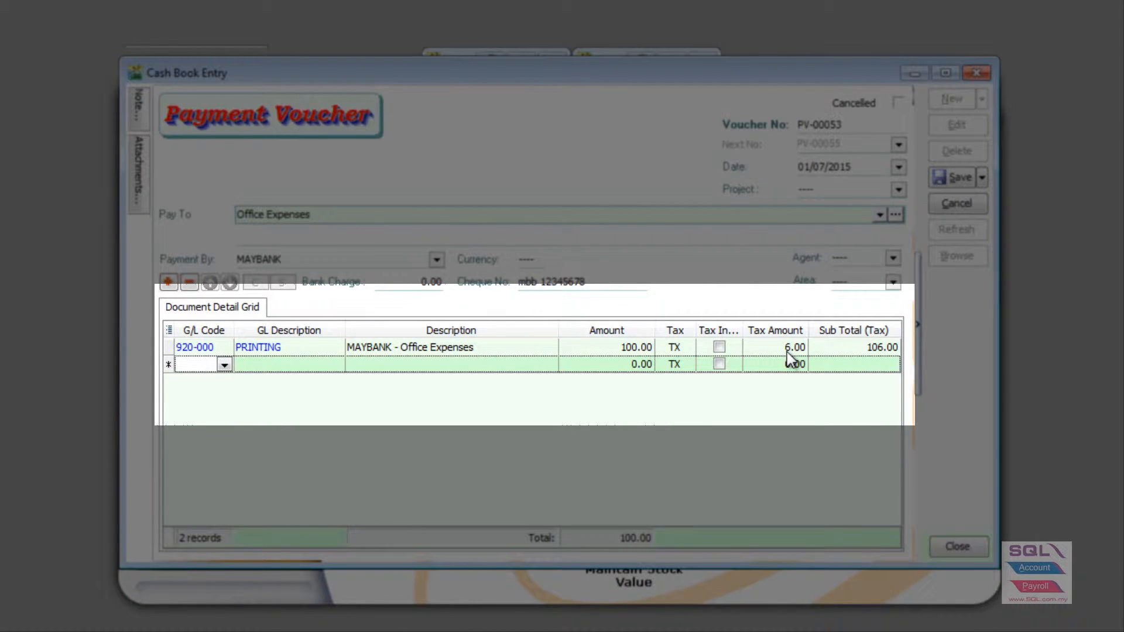
type("sta")
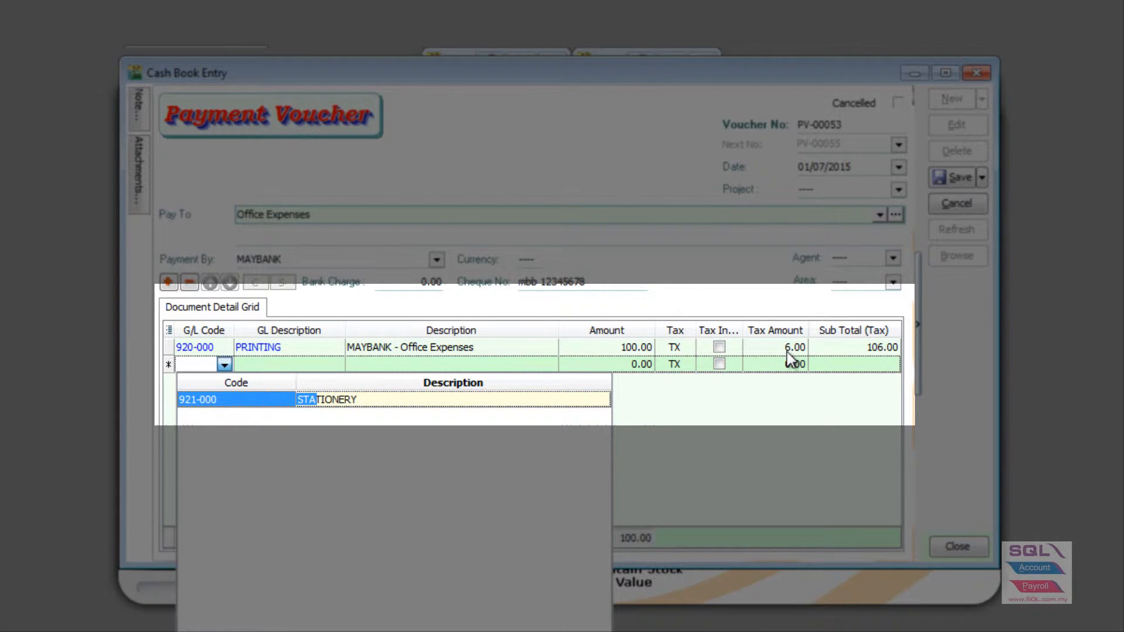
key("Return")
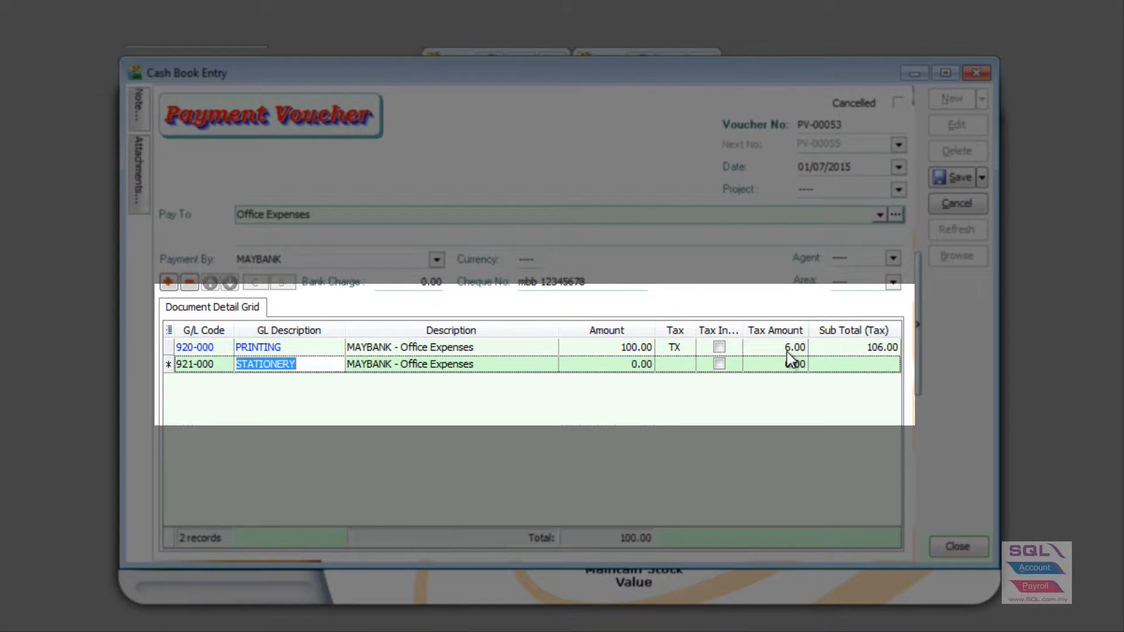
key("Tab")
key("Tab")
type("100")
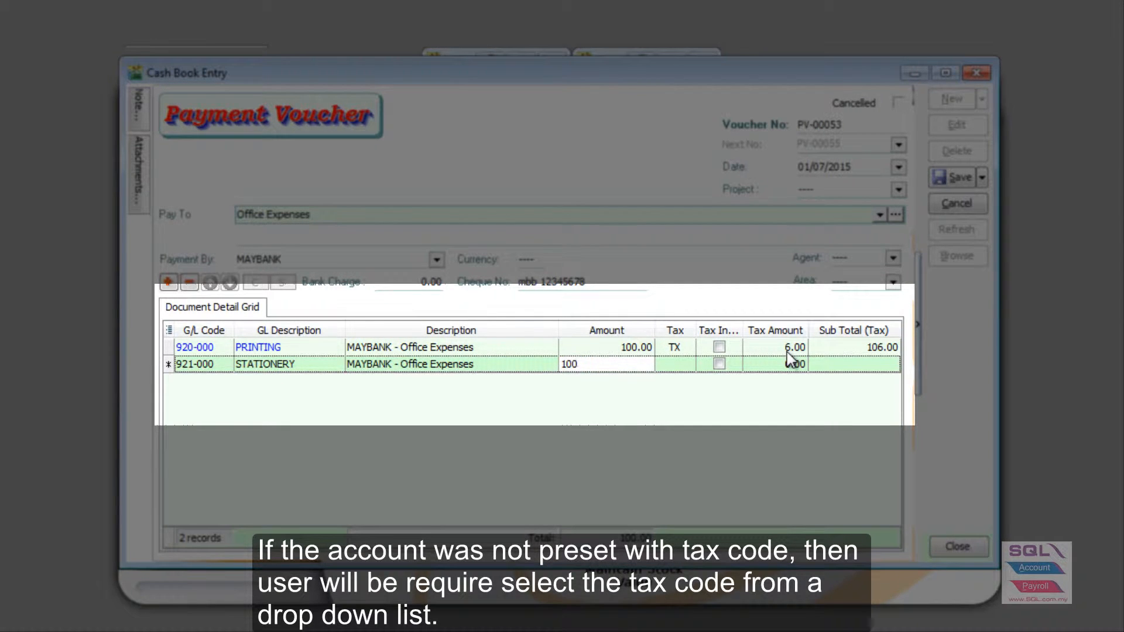
key("Tab")
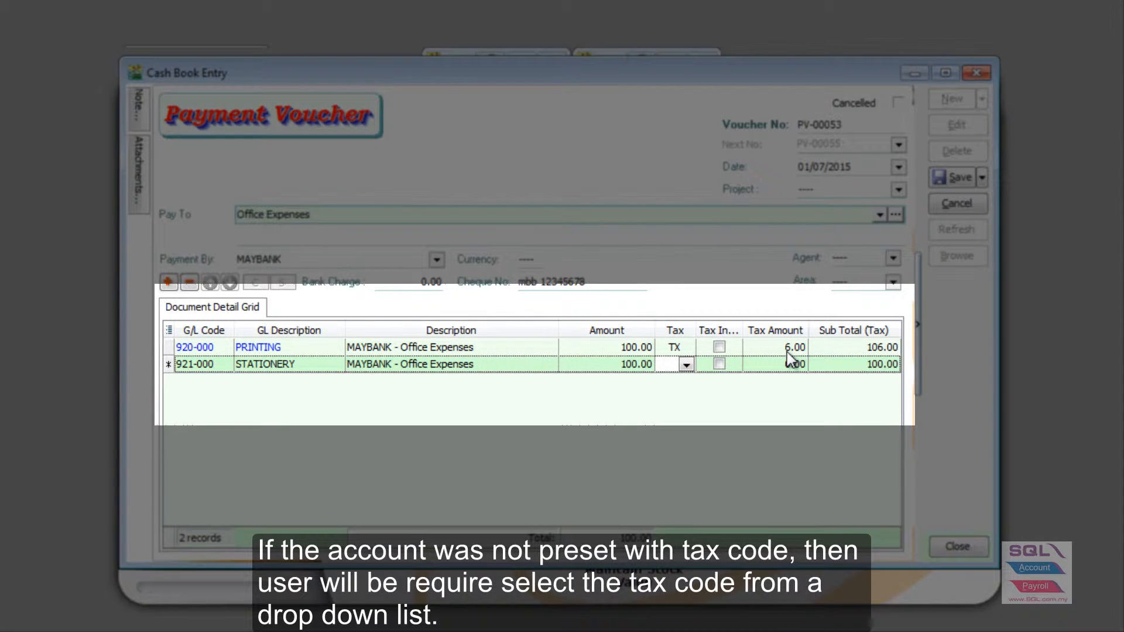
left_click(694, 374)
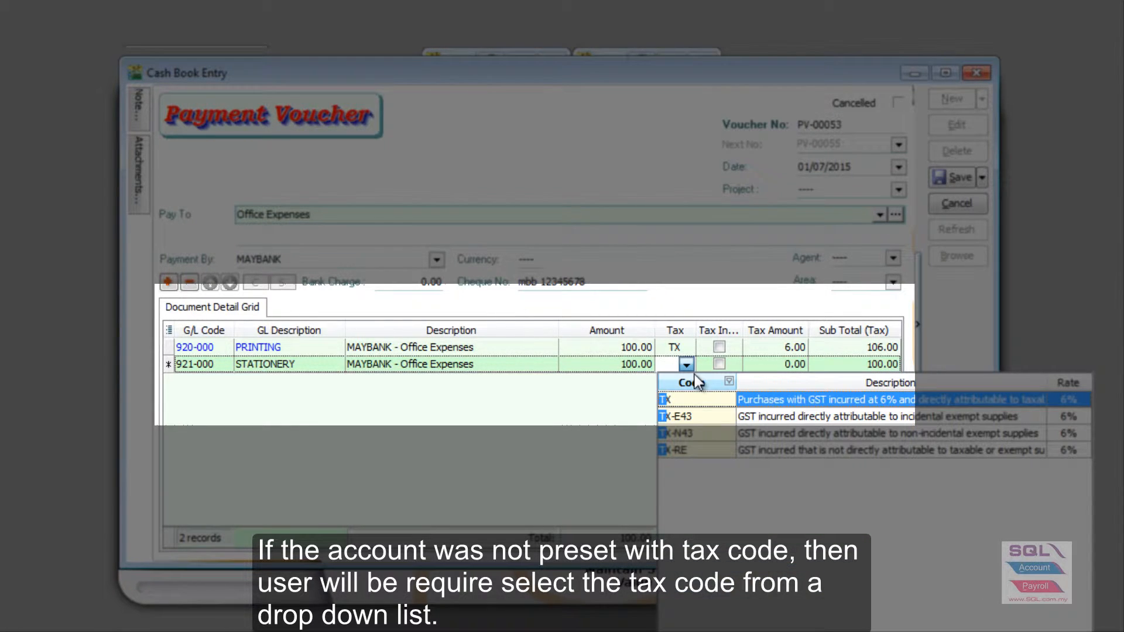
left_click(690, 398)
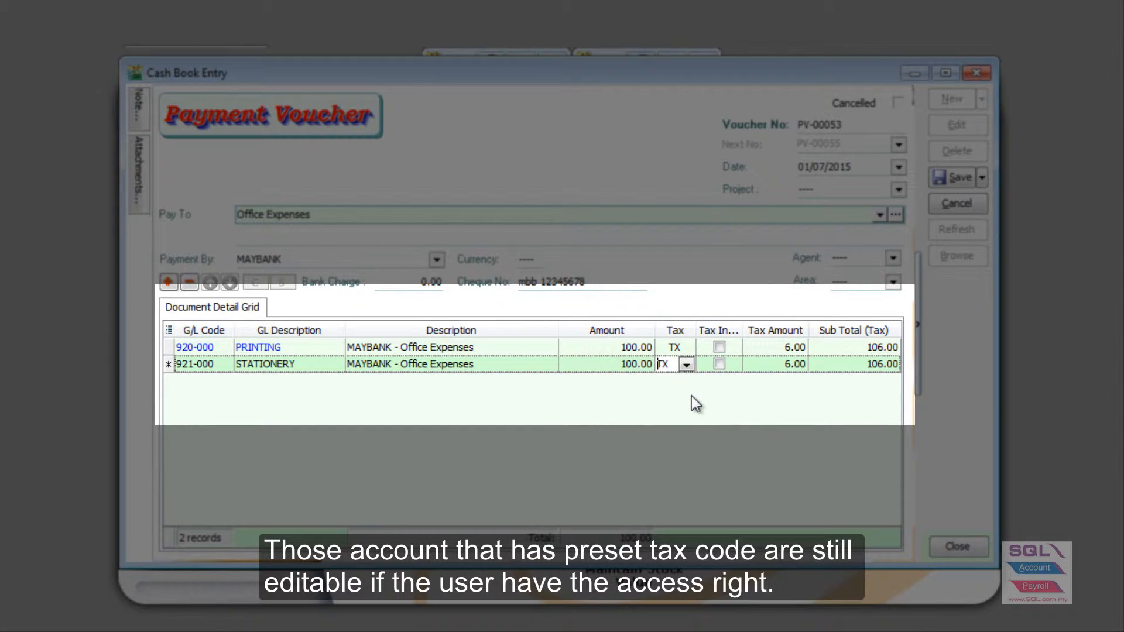
Step: Review the tax codes selectable for the PRINTING line of the voucher
left_click(684, 346)
left_click(686, 348)
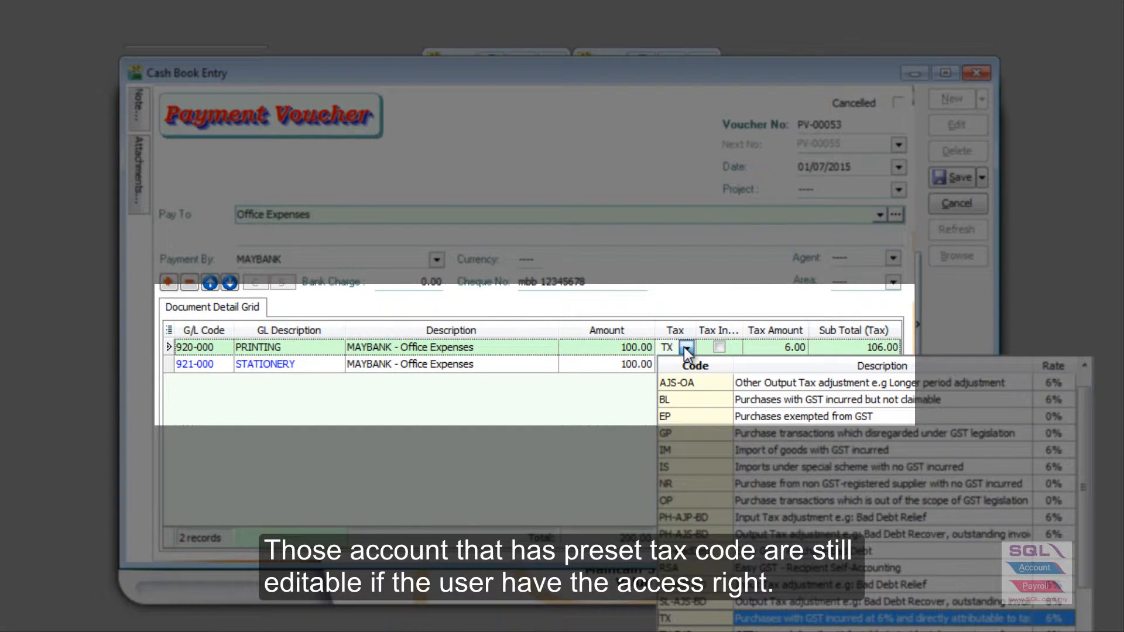
left_click(704, 286)
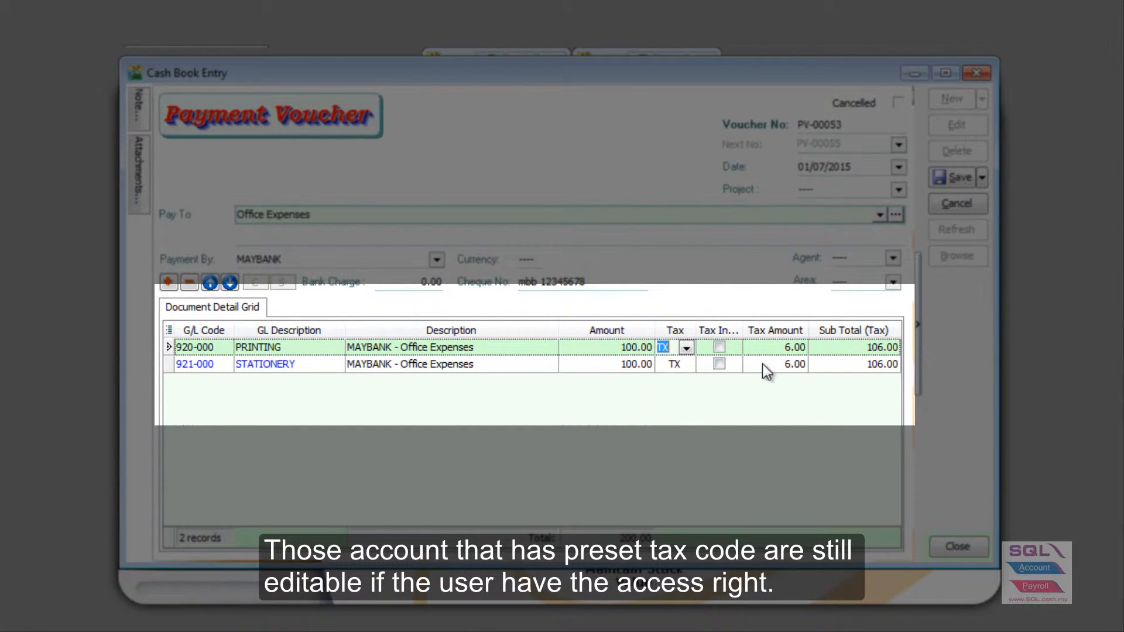
left_click(777, 432)
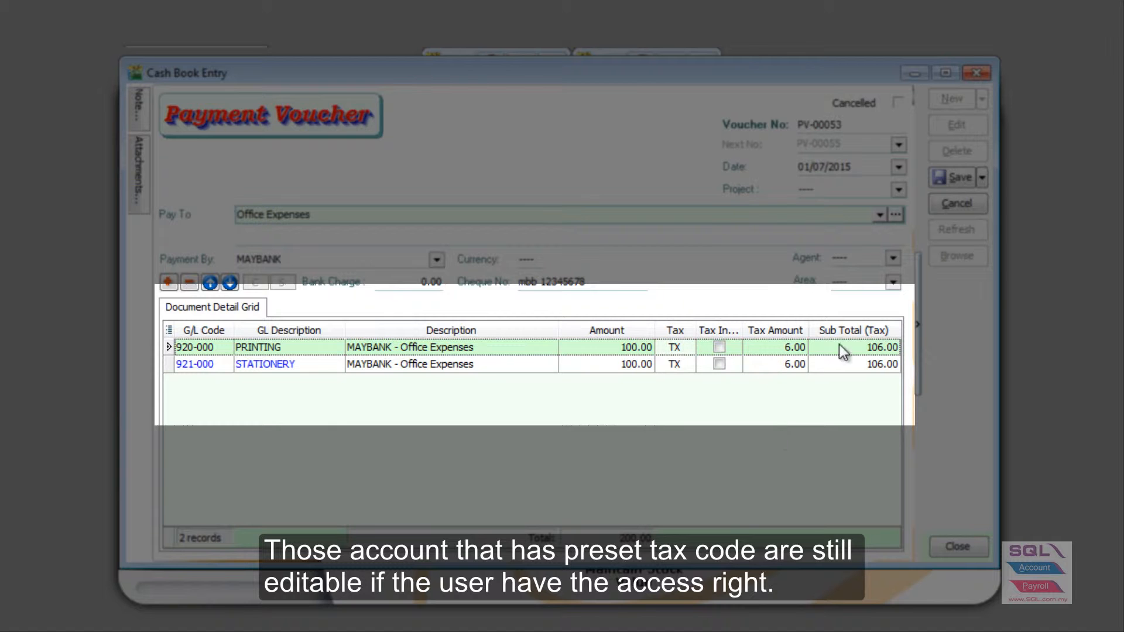
Step: Save the payment voucher and restore the Journal Entry window
left_click(959, 181)
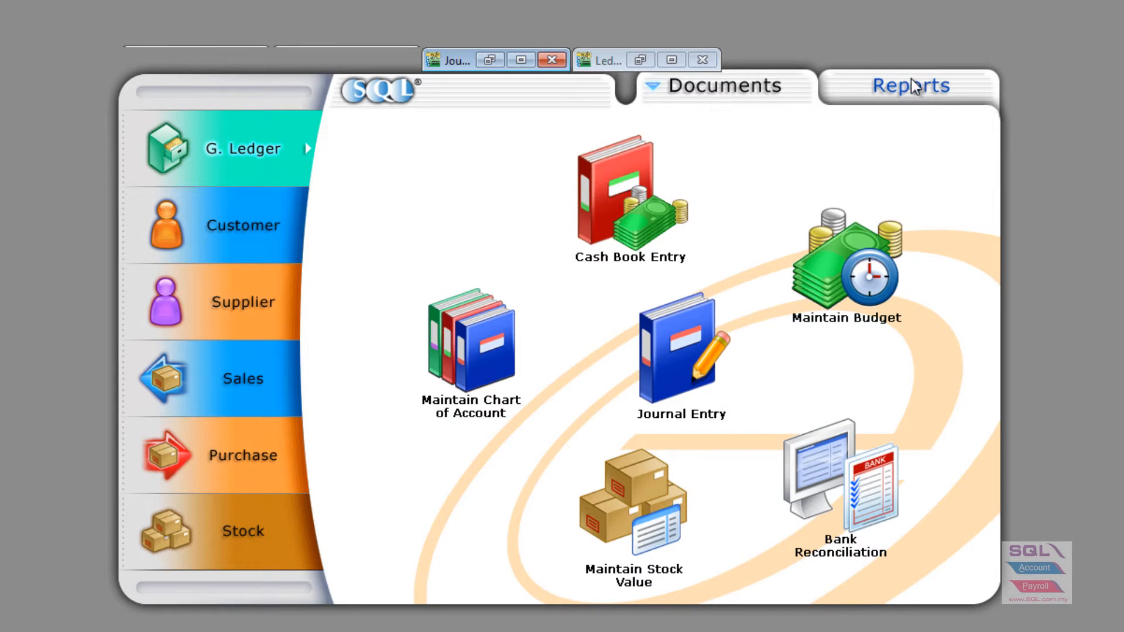
left_click(494, 63)
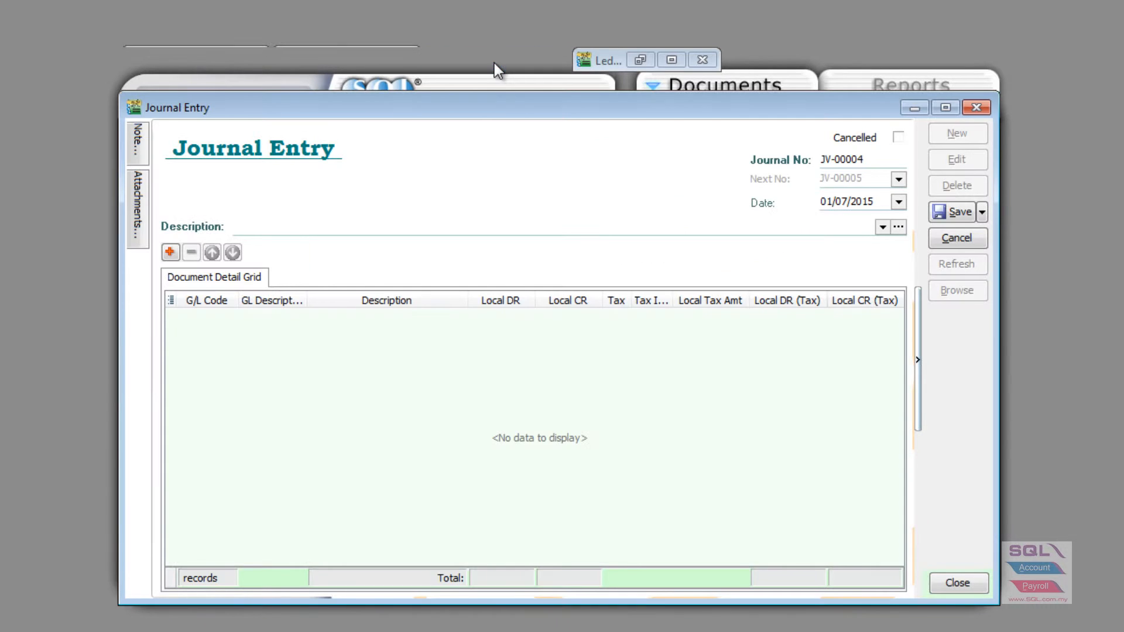
Step: Add a journal detail line for the PRINTING account with a local debit of 100
left_click(169, 254)
left_click(226, 313)
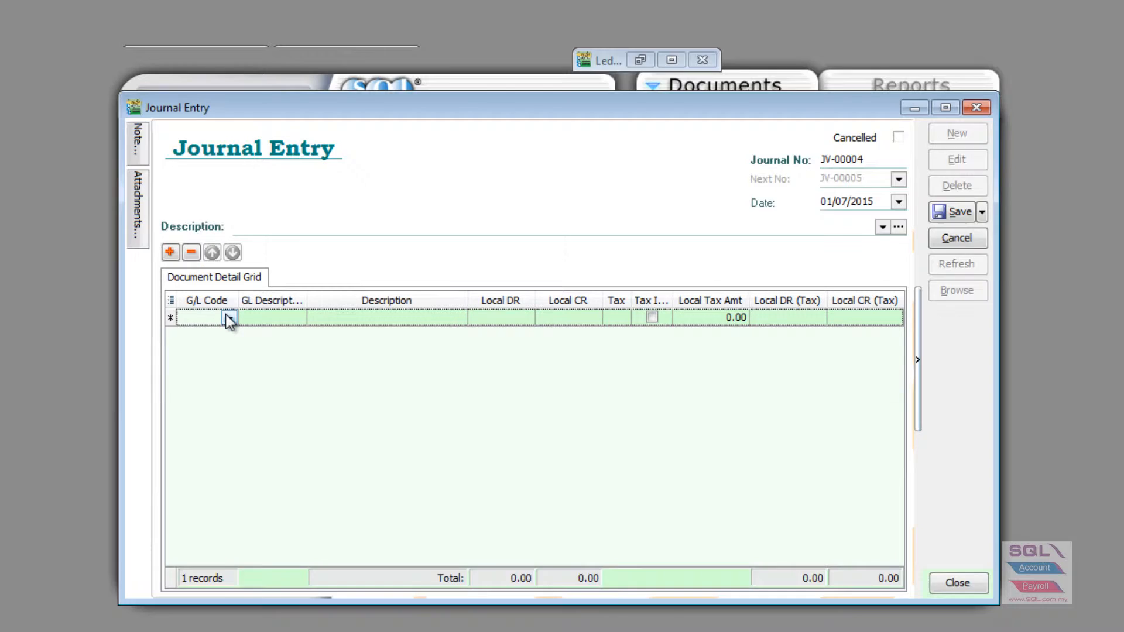
left_click(226, 315)
type("PRINTING")
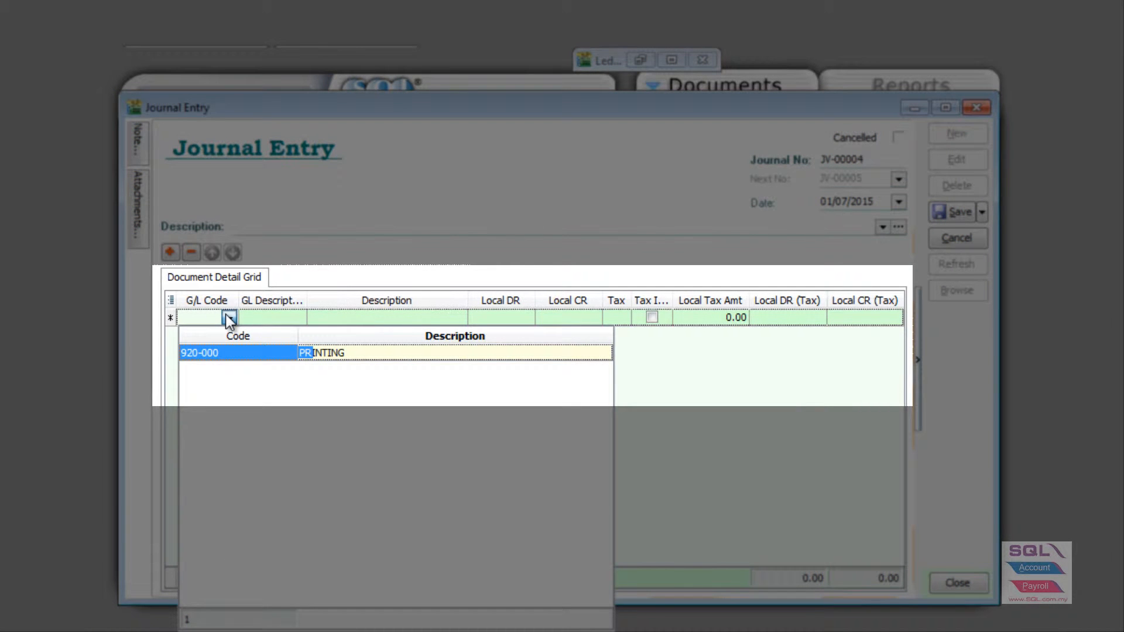
key("Return")
key("Tab")
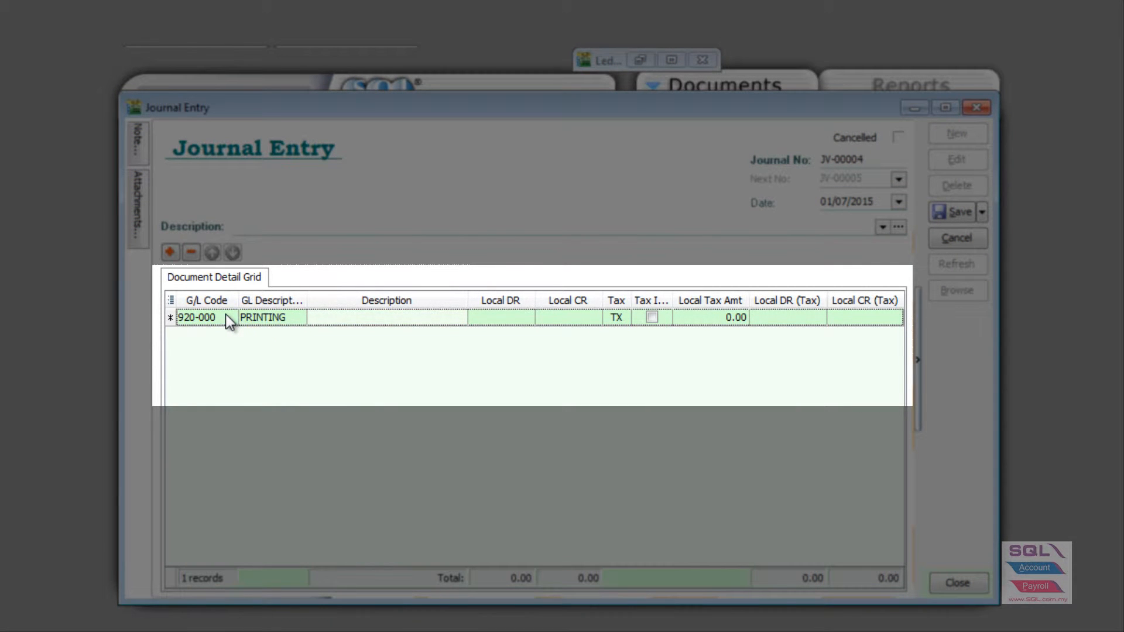
key("Tab")
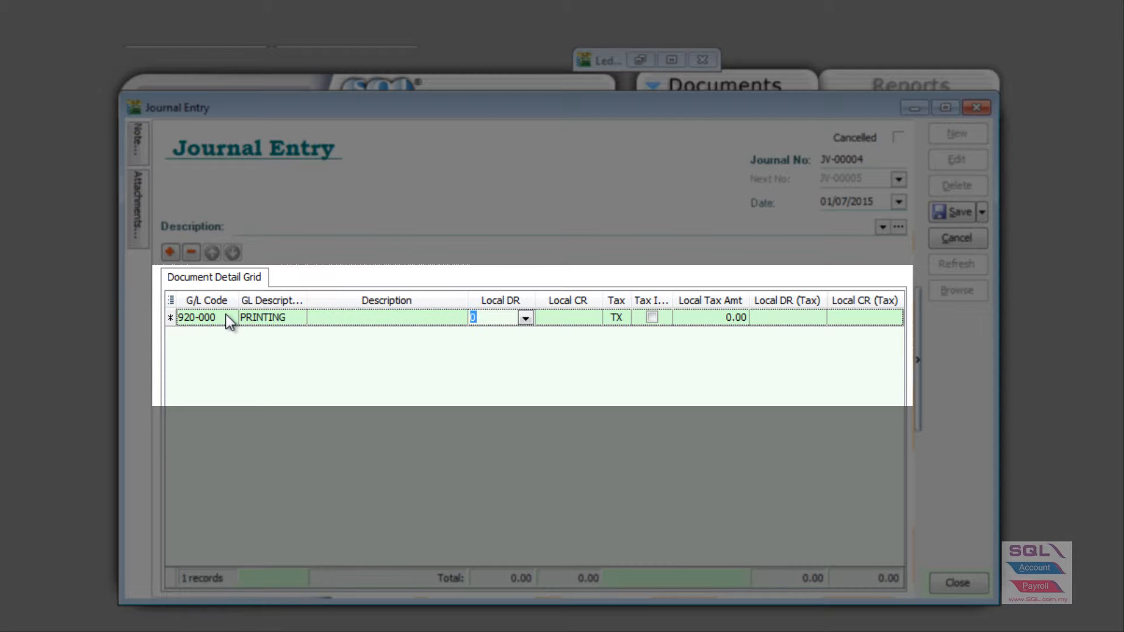
type("100")
key("Tab")
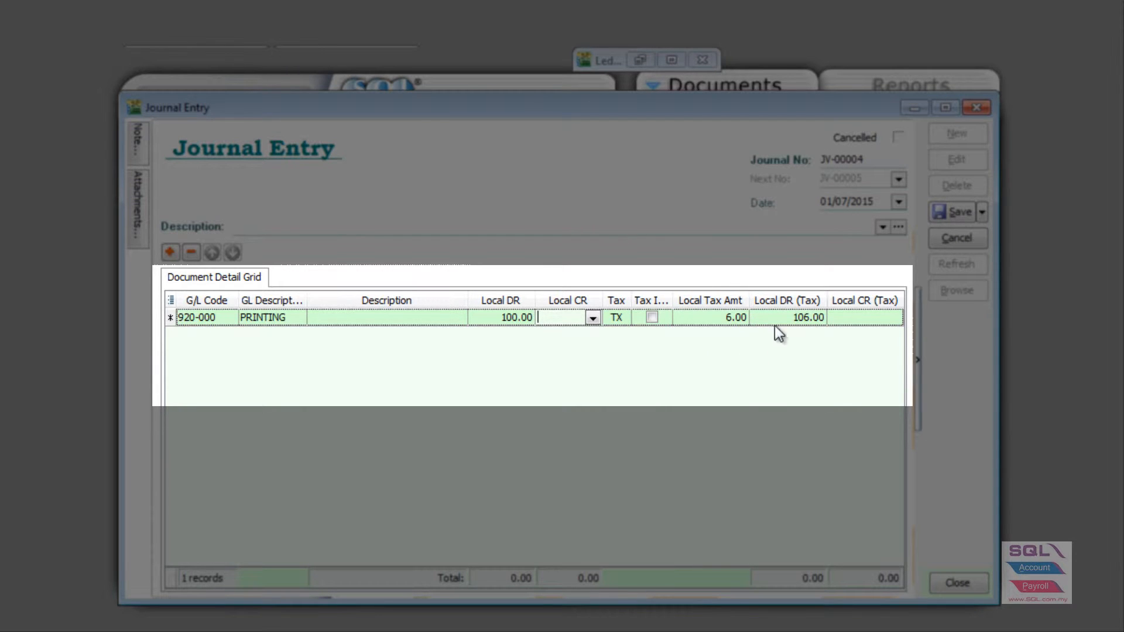
Step: Add a second journal detail line for the MAYBANK account, code 310-001
key("Tab")
key("Tab")
key("Tab")
key("Tab")
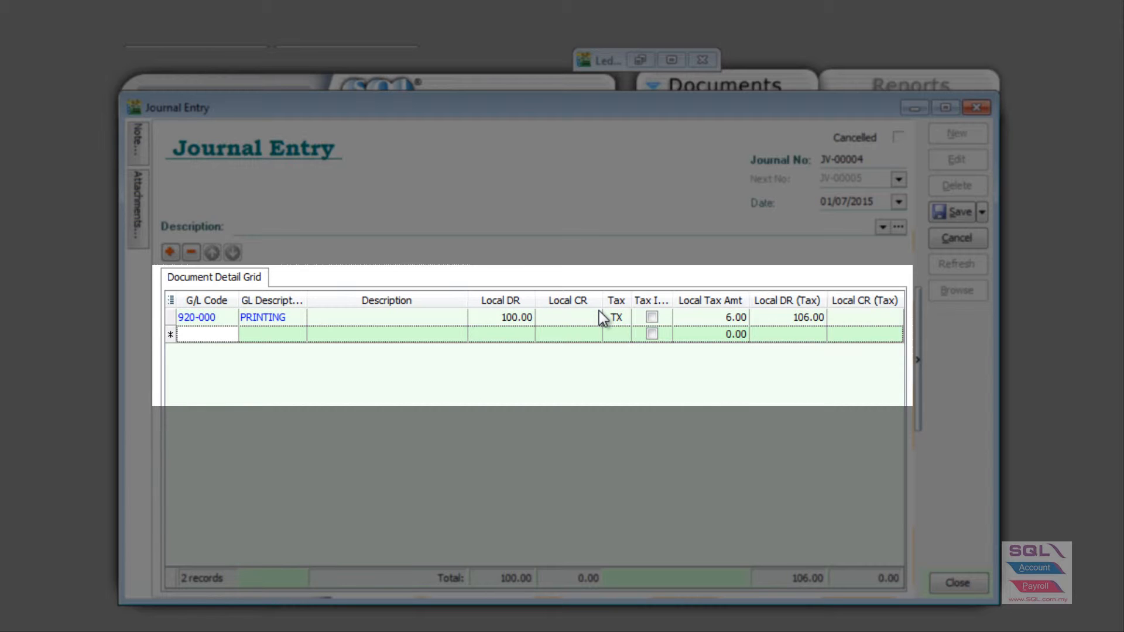
type("MA")
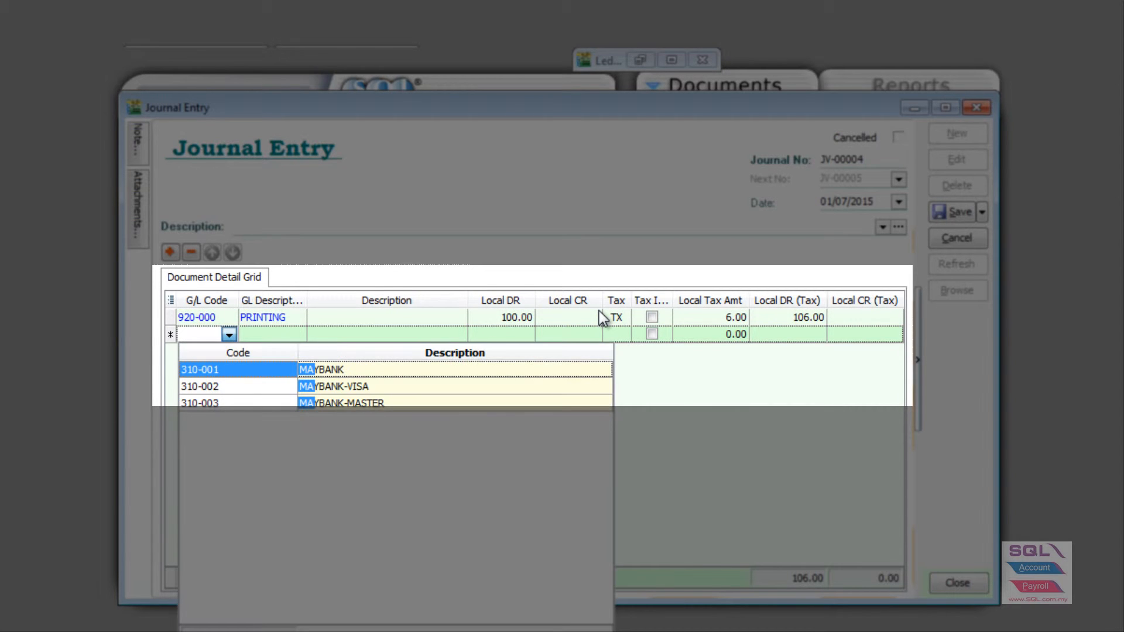
key("Return")
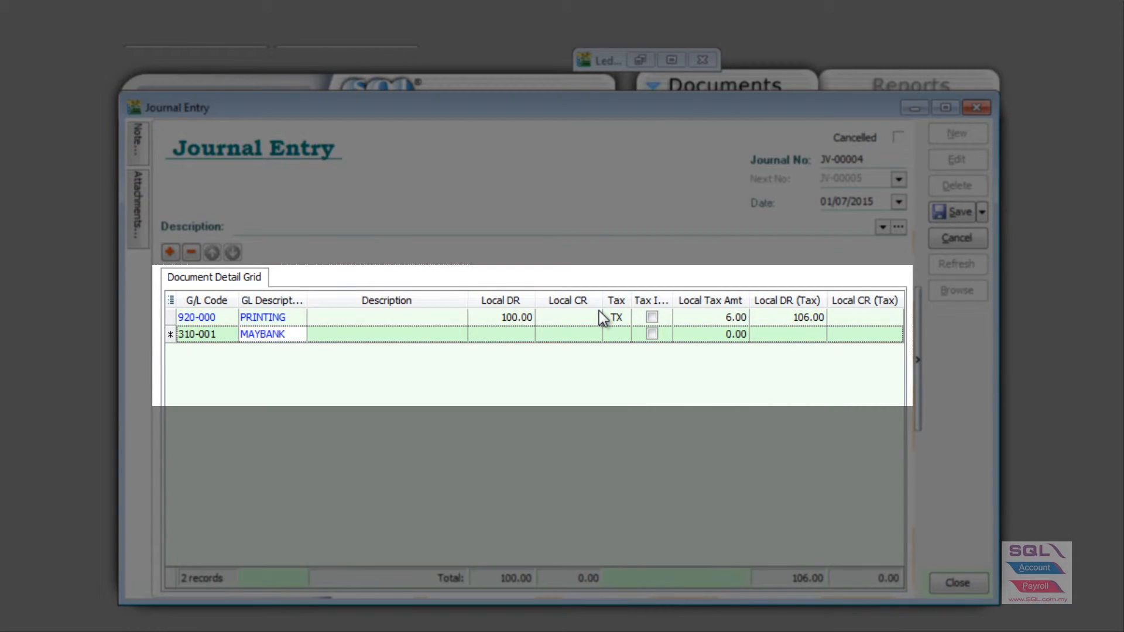
key("Tab")
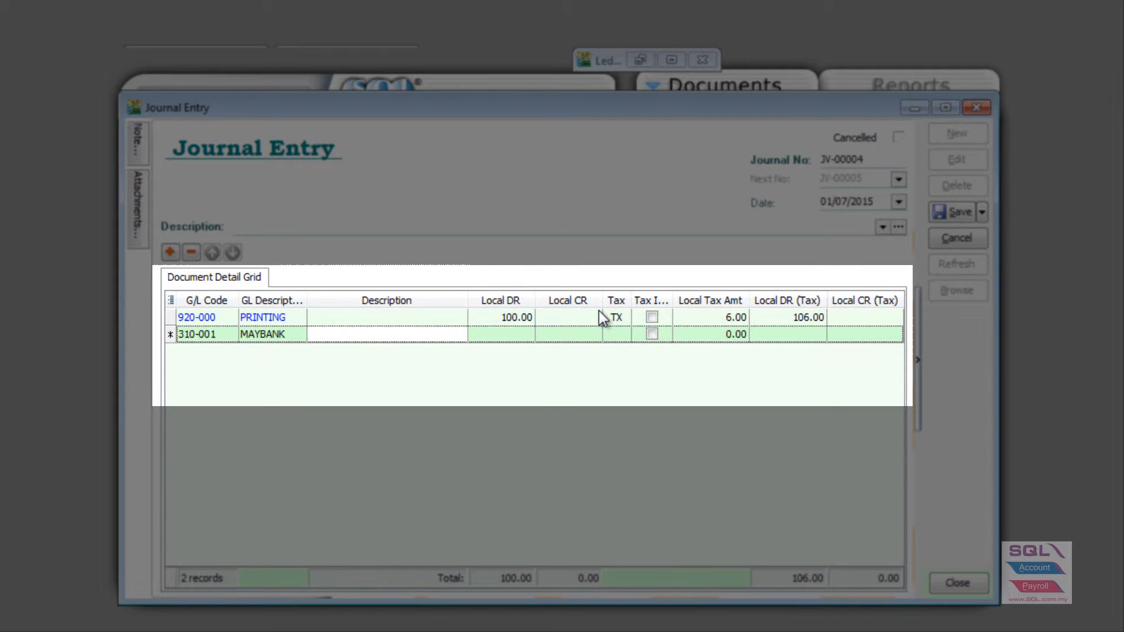
Step: Set the MAYBANK line's local credit to 106, leaving its local debit empty
key("Tab")
type("1")
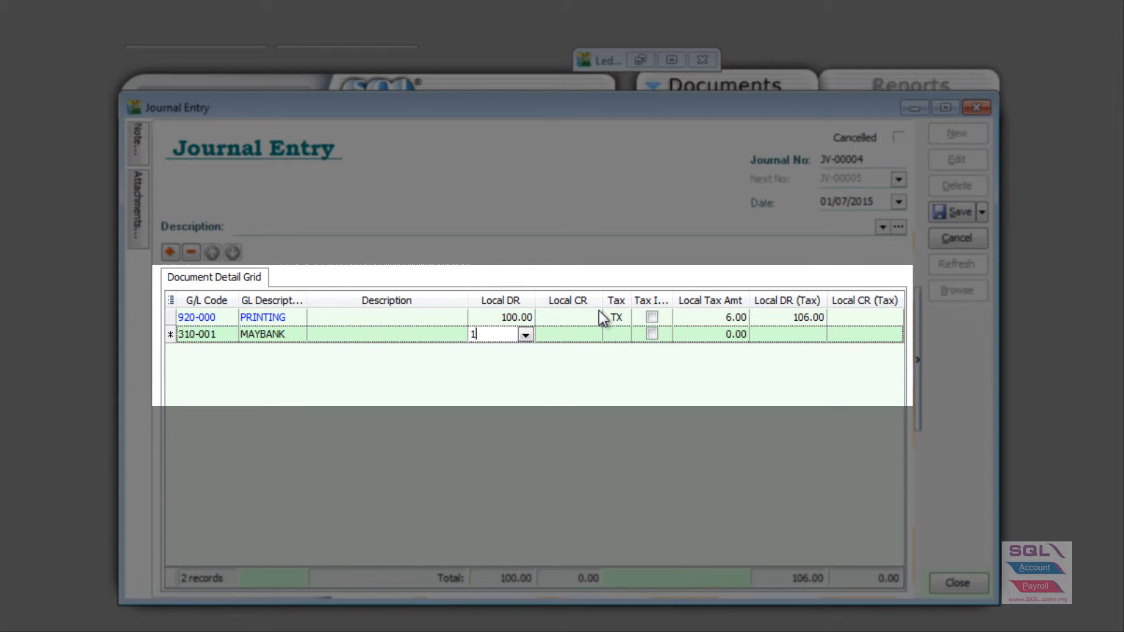
type("0")
key("BackSpace")
key("BackSpace")
key("Tab")
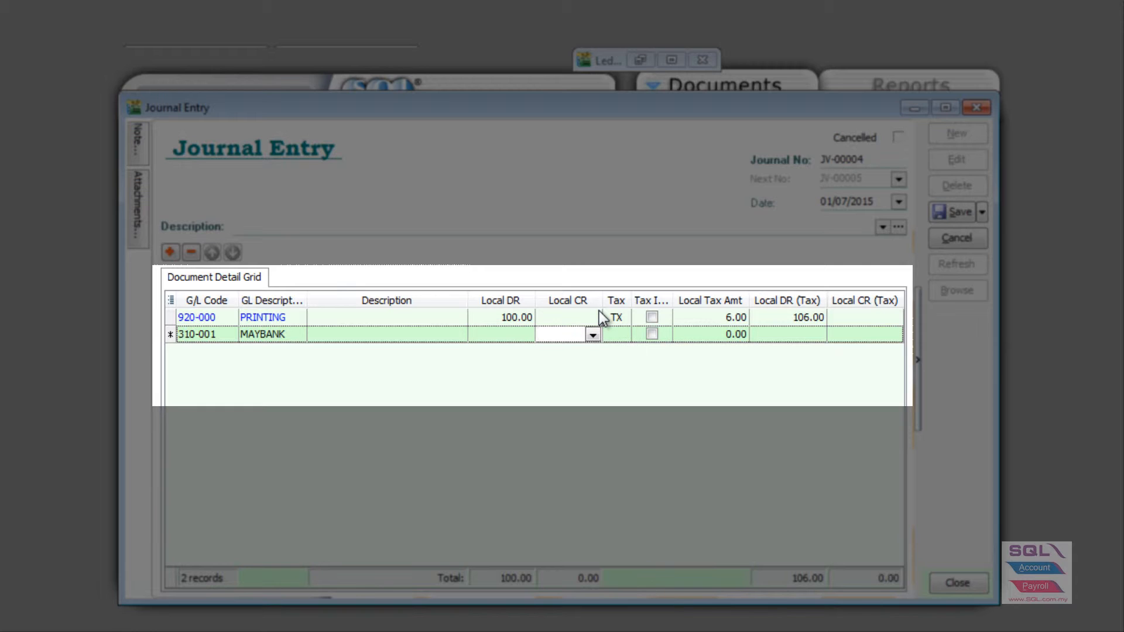
type("106")
key("Tab")
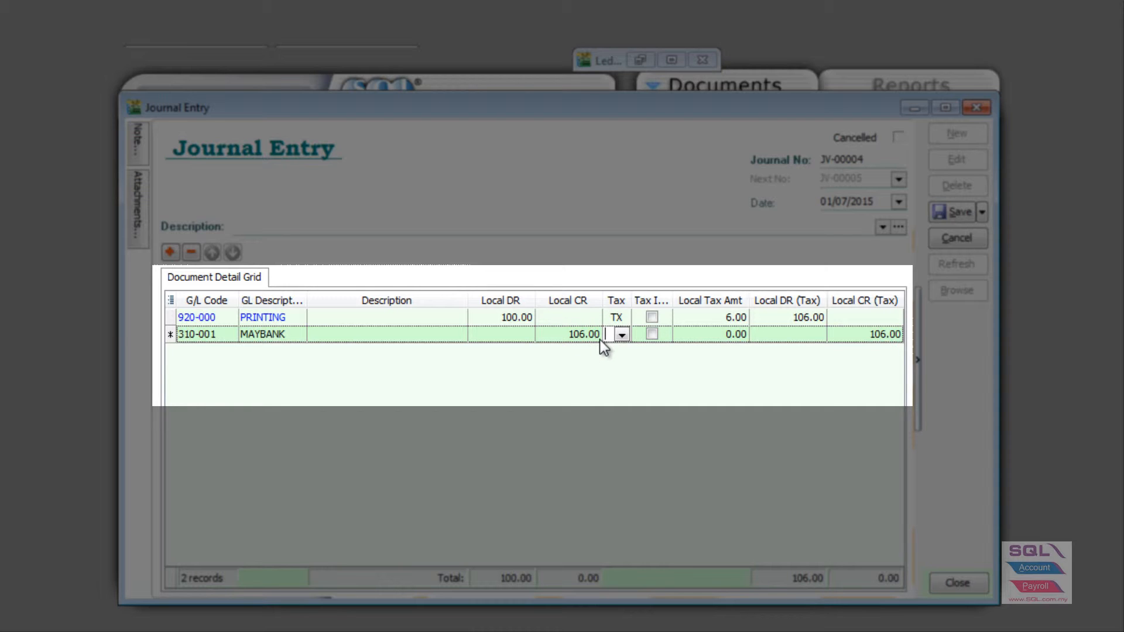
Step: Check the PRINTING line's local debit and local tax amounts in the journal entry
left_click(715, 318)
left_click(525, 318)
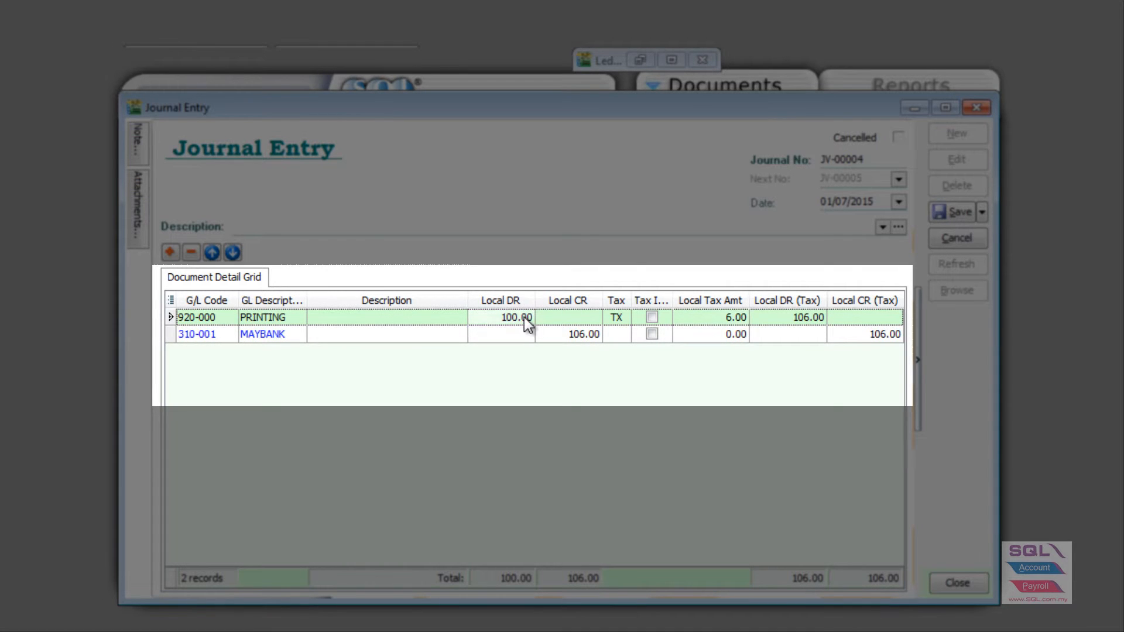
left_click(727, 323)
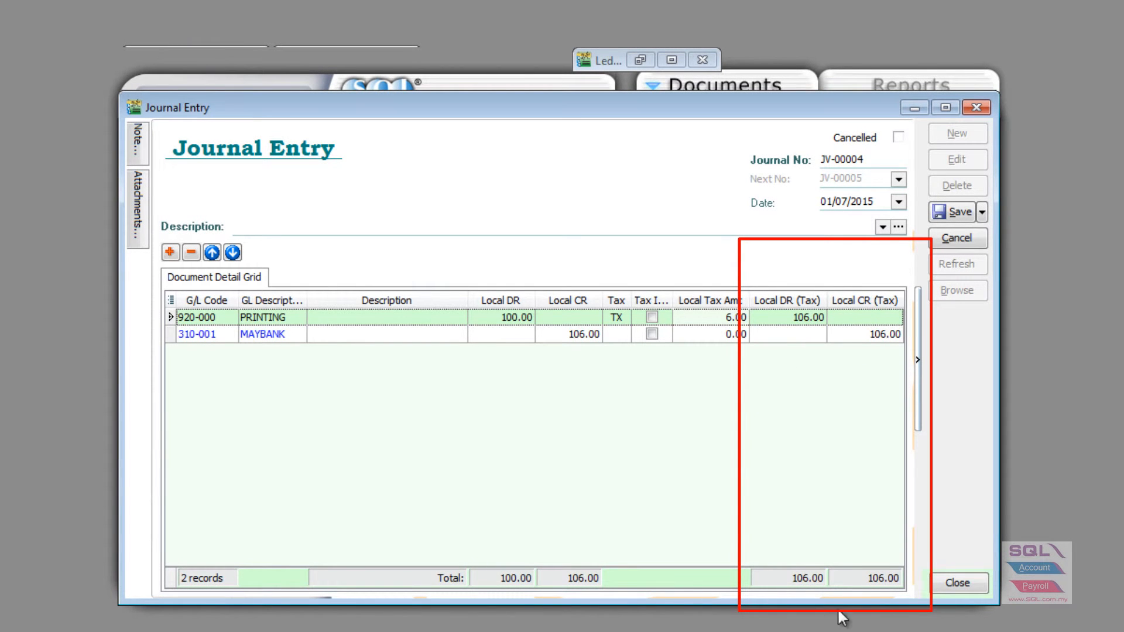
Step: Save the journal entry and restore the Ledger Report window
left_click(960, 212)
left_click(912, 107)
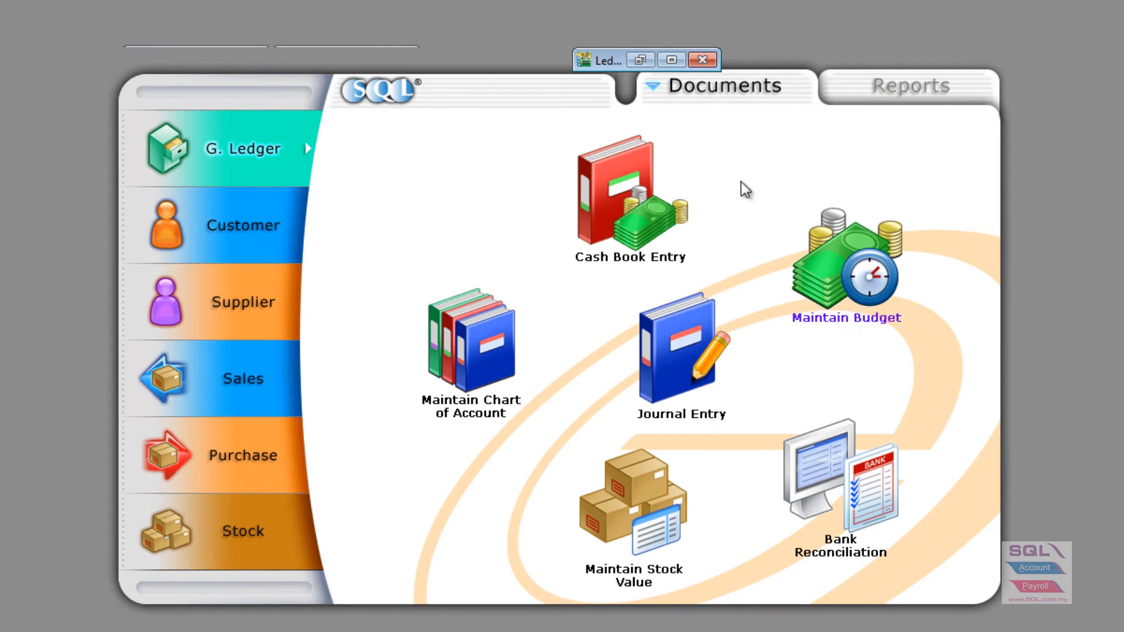
left_click(644, 62)
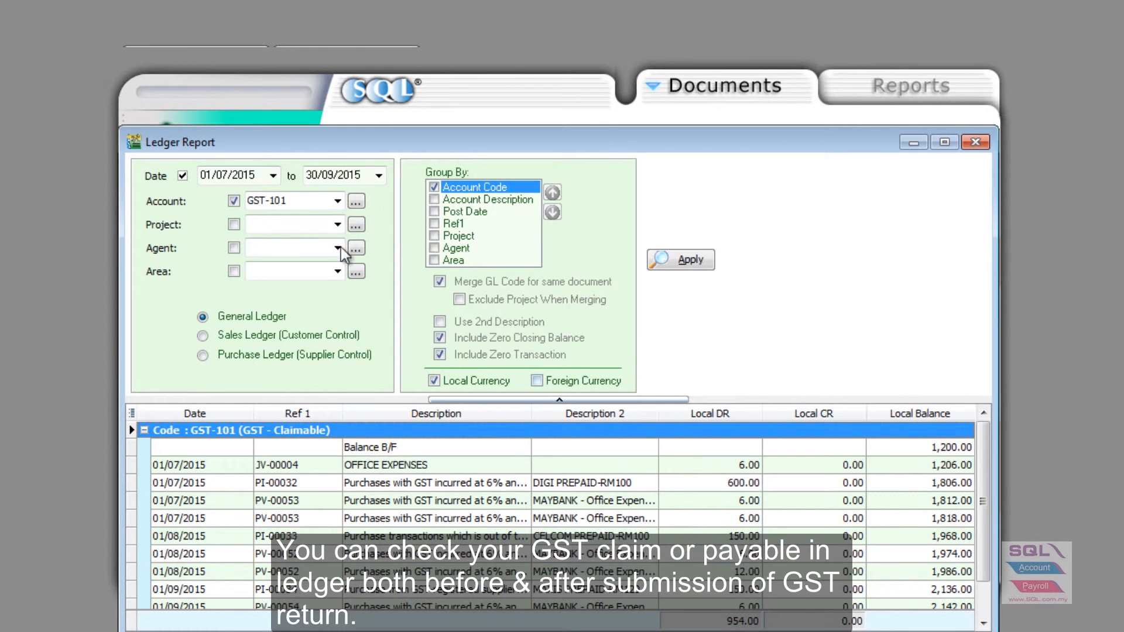
Step: Review the ledger transactions of accounts GST-101 (GST - Claimable) and GST-201 (GST - Payable), and minimise the report
left_click(284, 200)
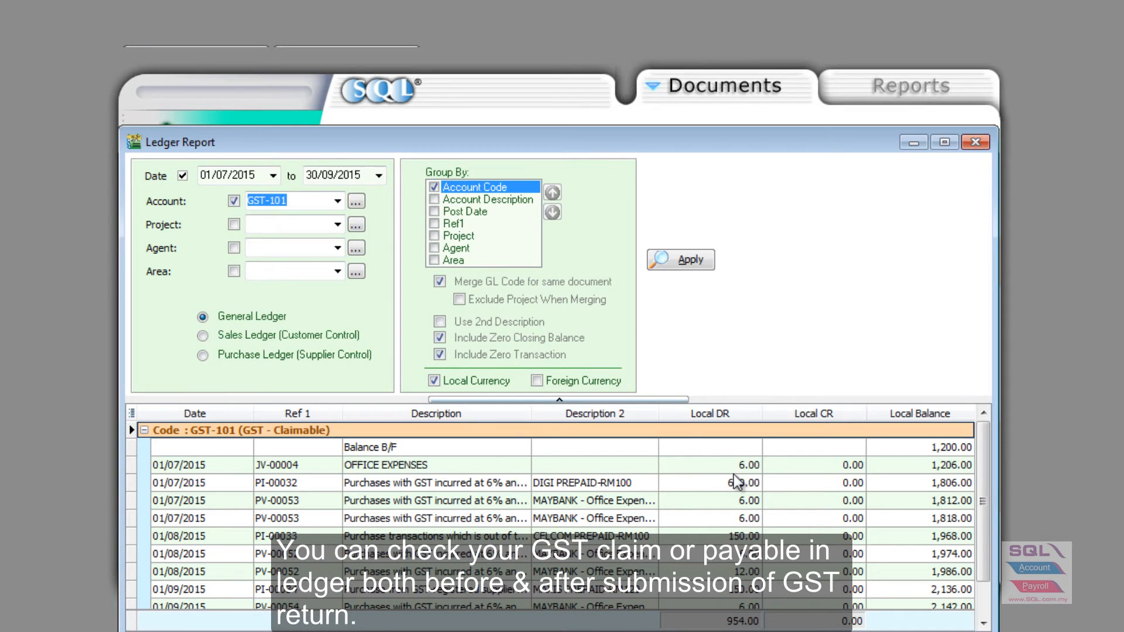
left_click_drag(988, 451, 974, 433)
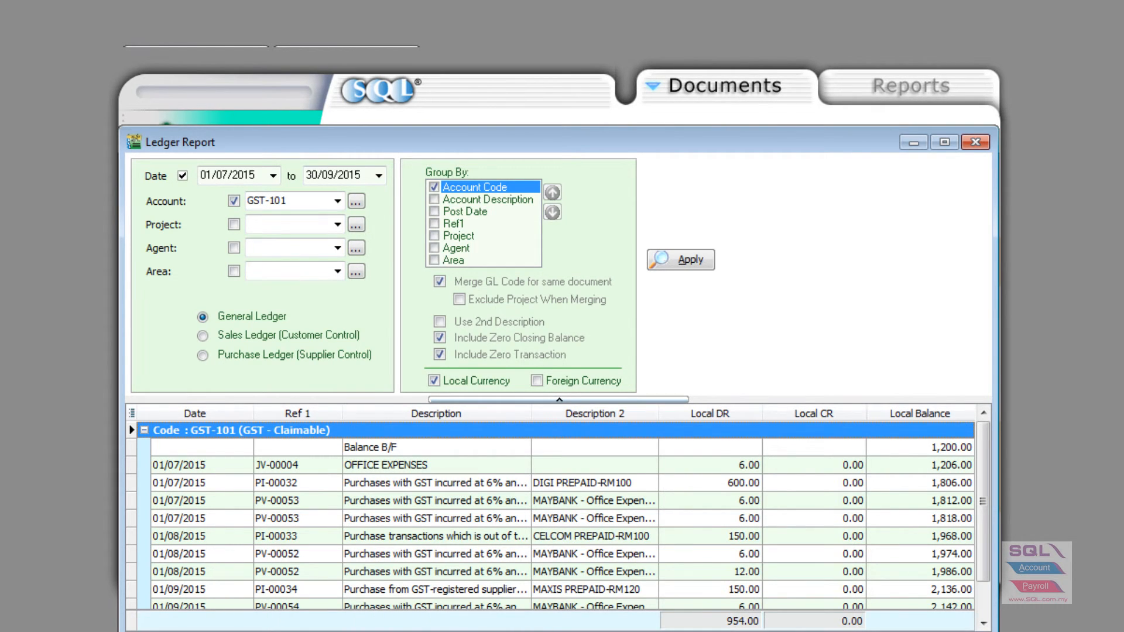
key("alt+Tab")
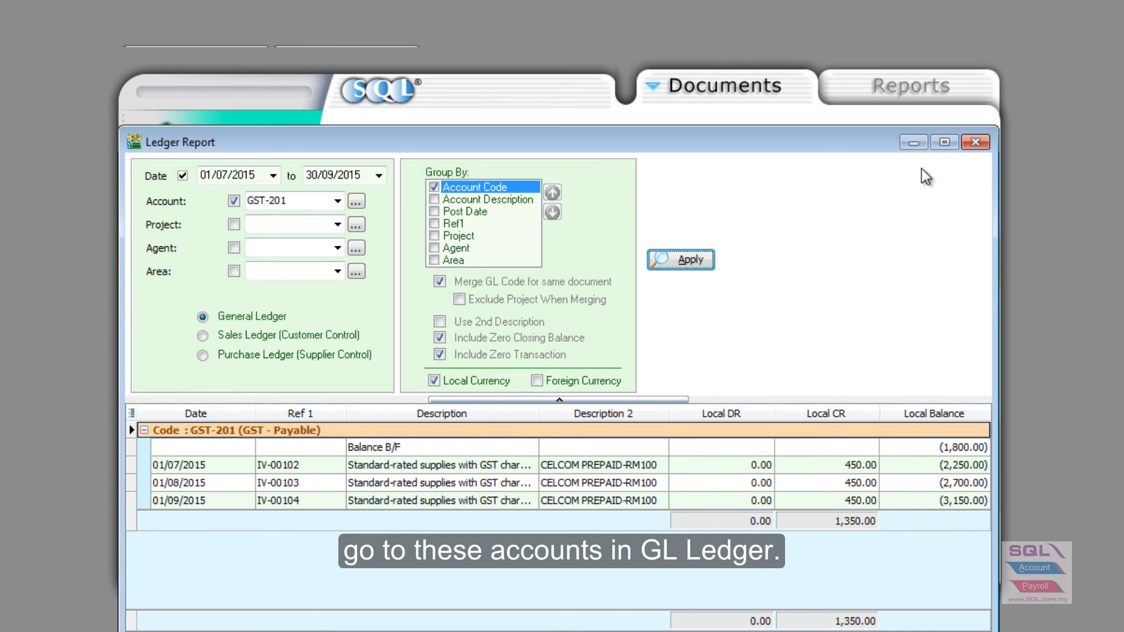
left_click(913, 143)
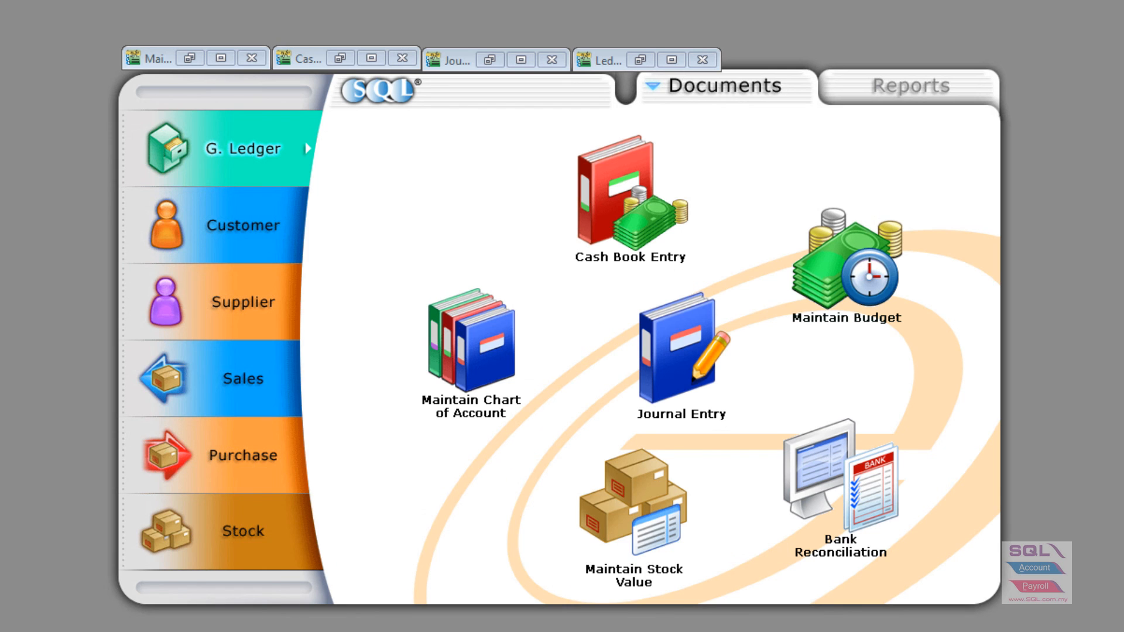